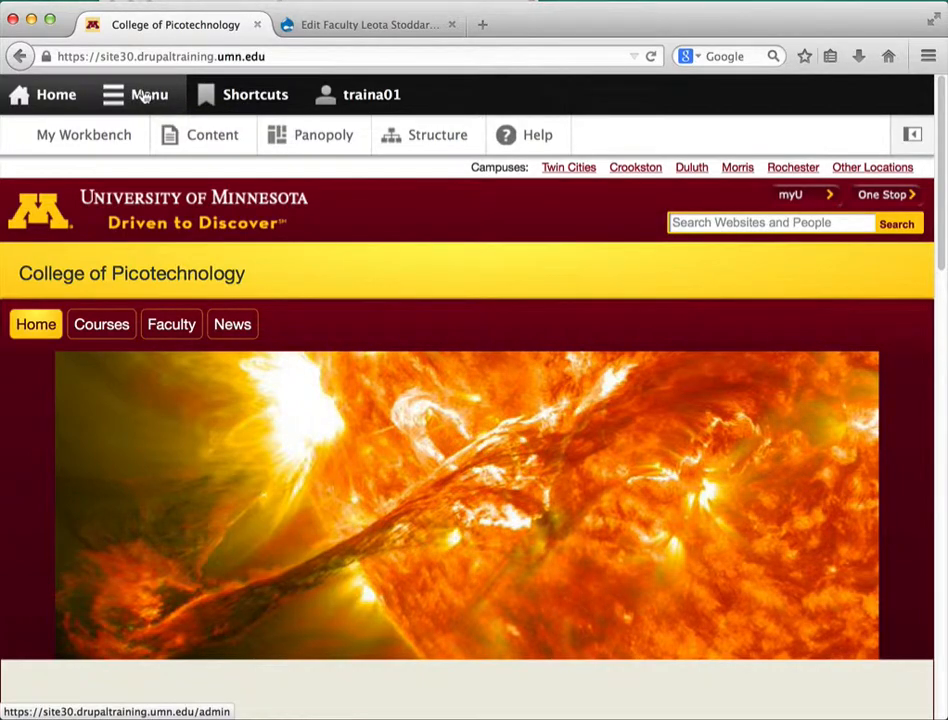
Go to Content, then Add content, and choose the Faculty content type
click(214, 137)
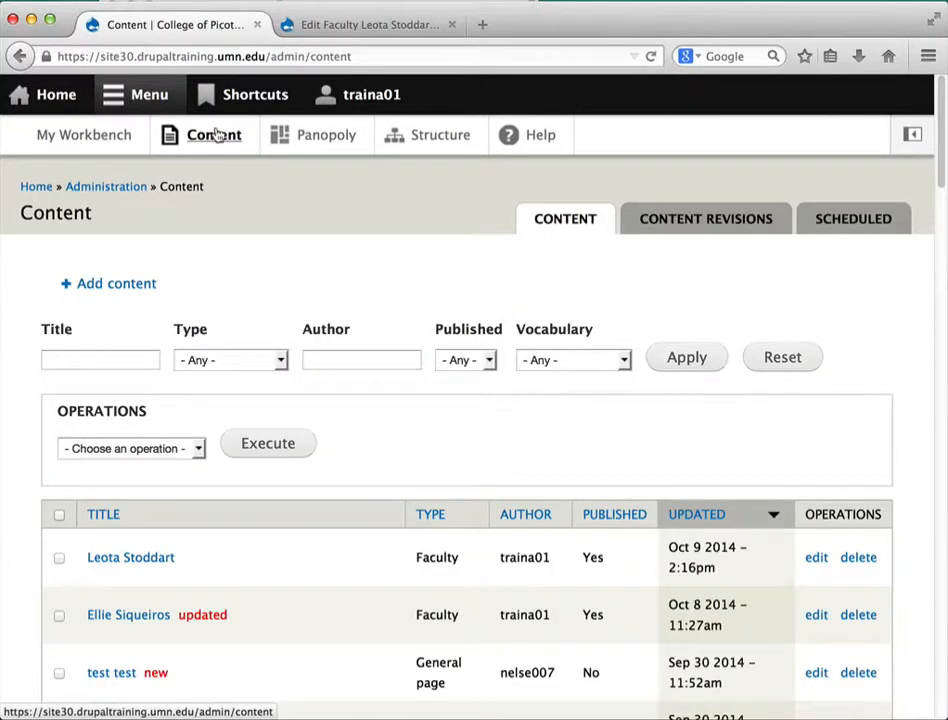
click(115, 286)
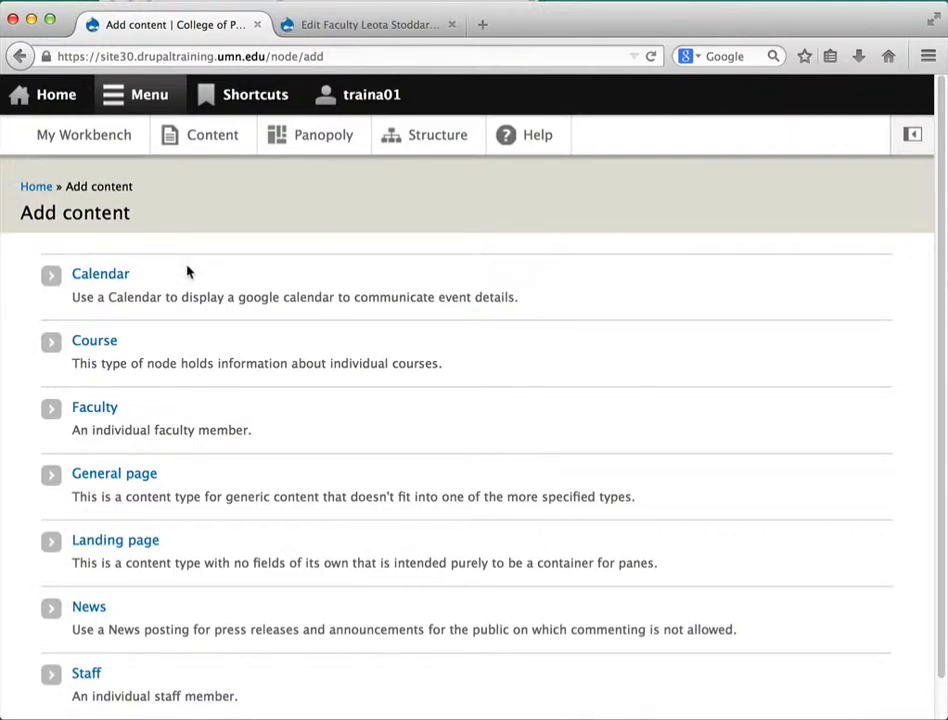
click(94, 409)
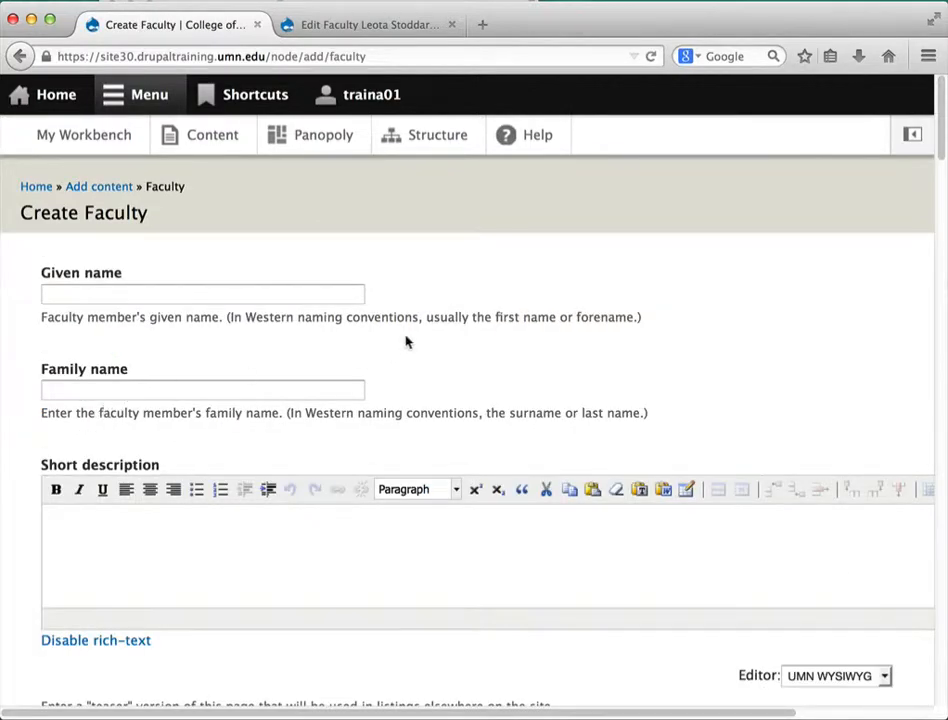
Place faculty00.txt beside the browser and scroll down to its Bio section
drag(947, 95, 771, 198)
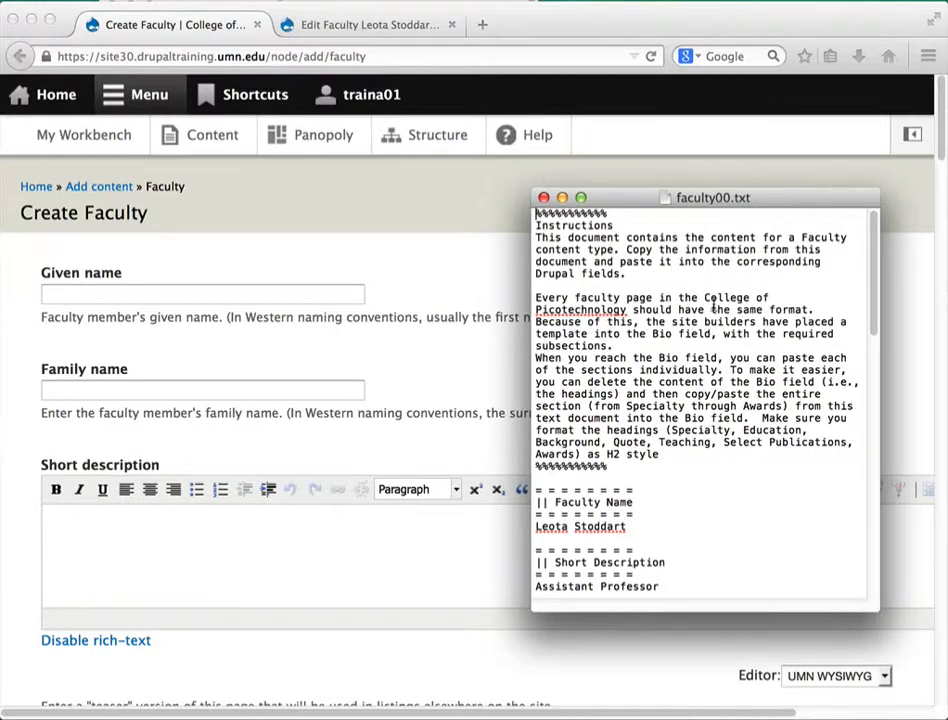
scroll(720, 305, down, 3)
scroll(715, 305, down, 5)
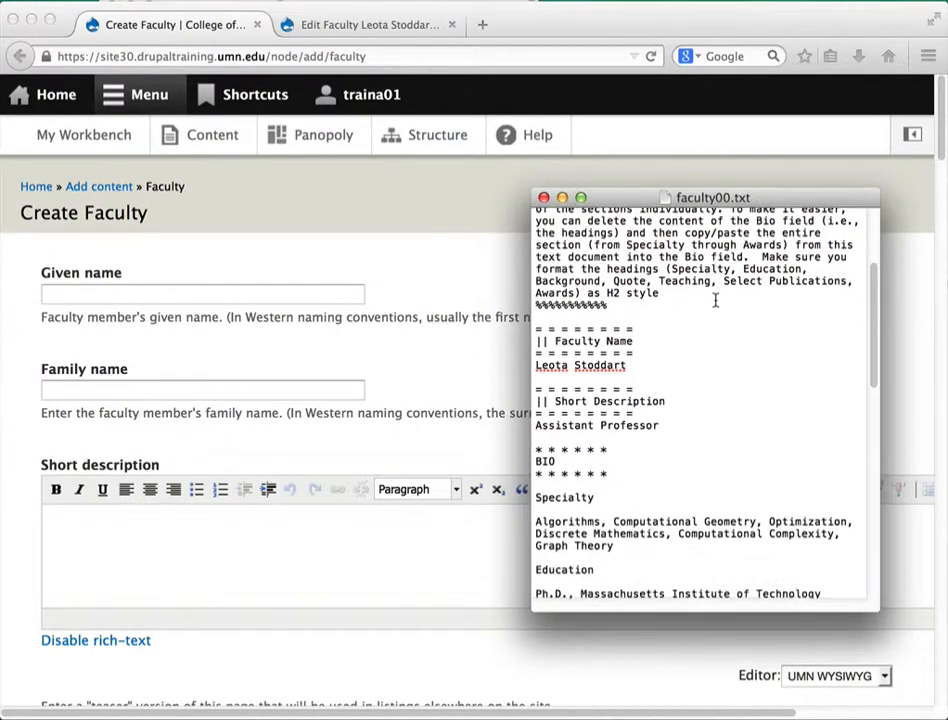
scroll(714, 299, down, 1)
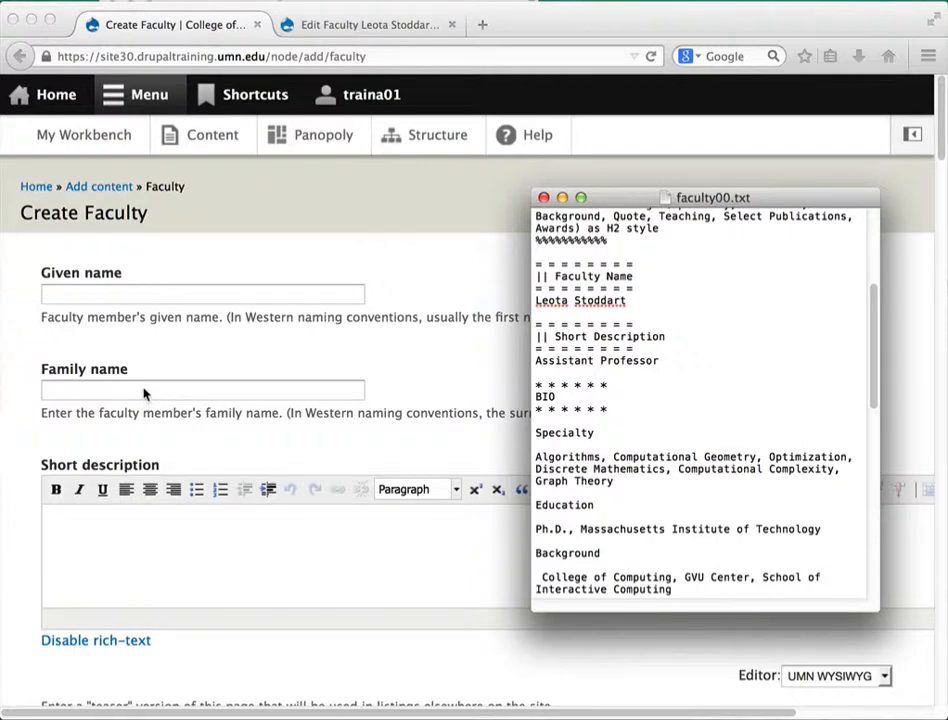
Switch to the faculty member's edit page and scroll down toward the Bio field
key(ctrl+Tab)
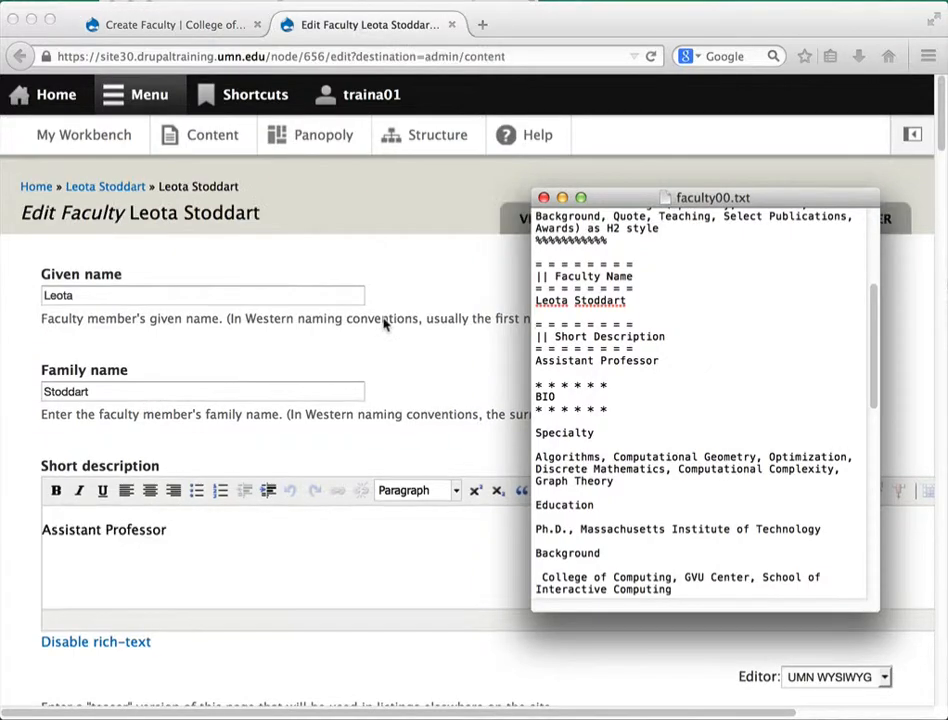
scroll(383, 324, down, 3)
scroll(383, 324, down, 4)
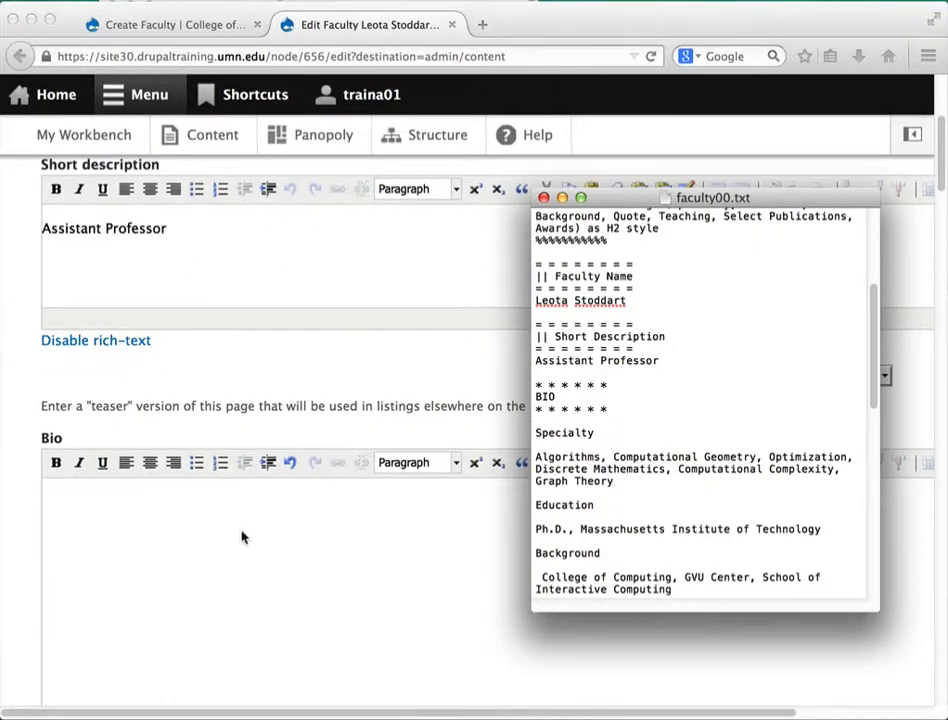
scroll(214, 497, down, 1)
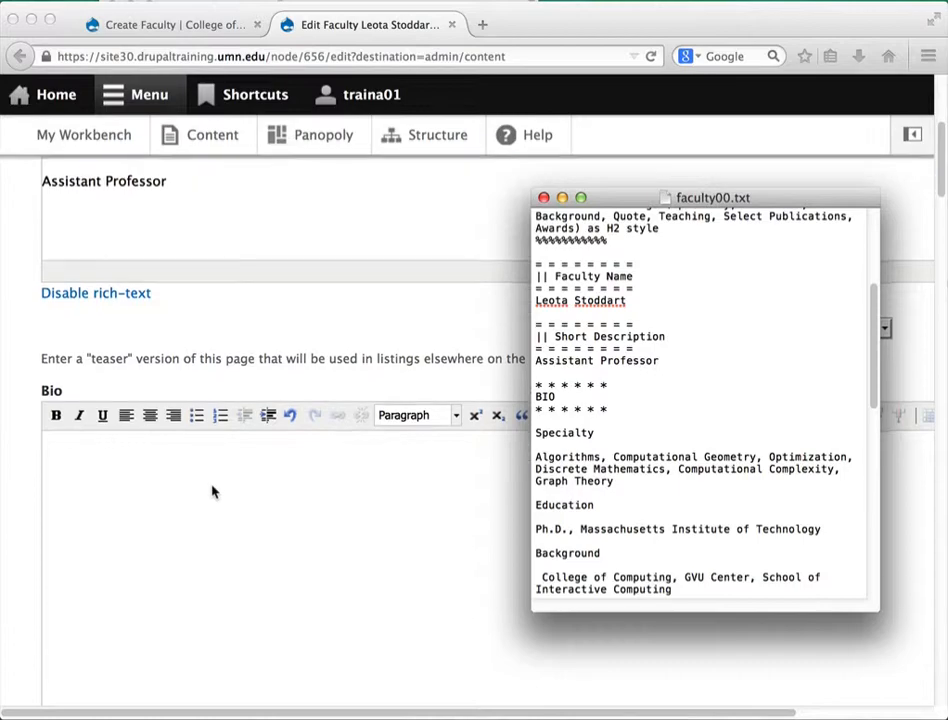
scroll(212, 491, down, 2)
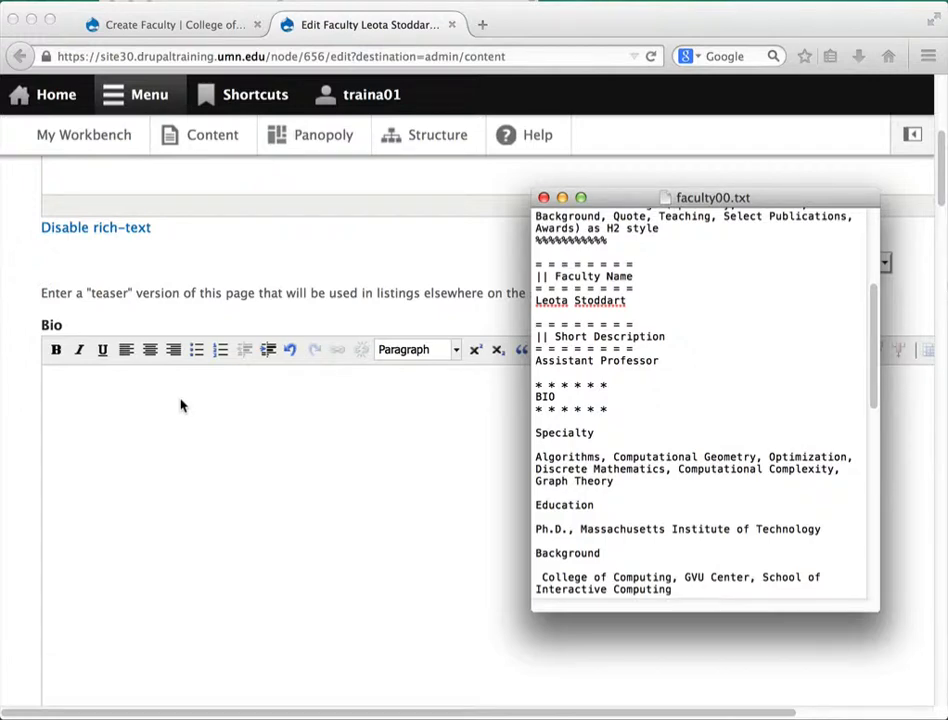
scroll(728, 390, down, 1)
scroll(728, 390, down, 1)
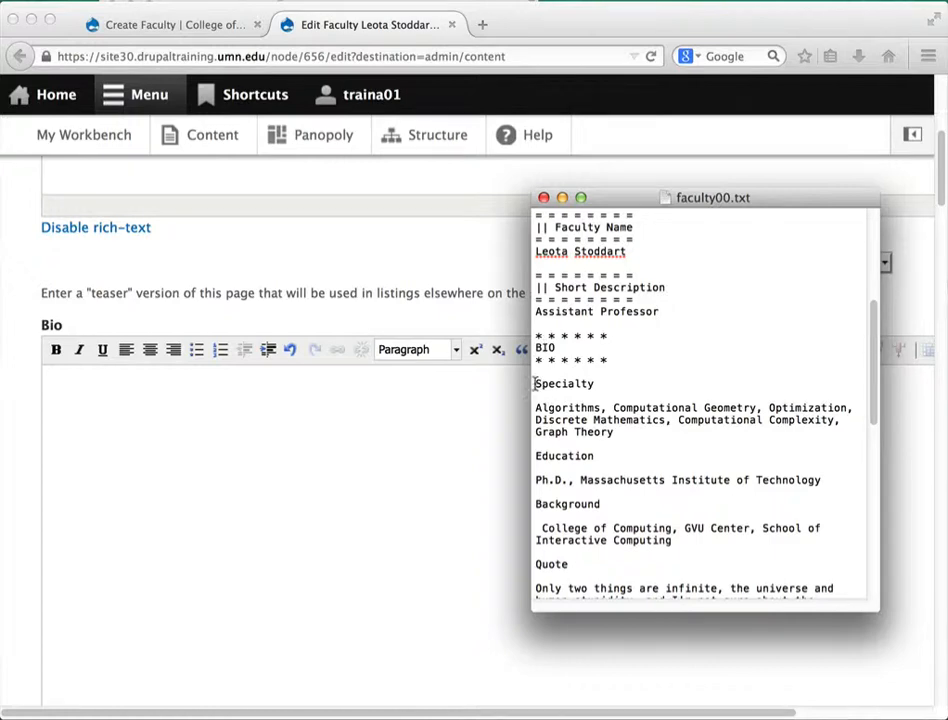
Select the Specialty-through-Awards text in faculty00.txt and place the cursor in the empty Bio field
drag(533, 383, 700, 533)
scroll(681, 498, down, 1)
scroll(681, 498, down, 6)
scroll(686, 524, down, 1)
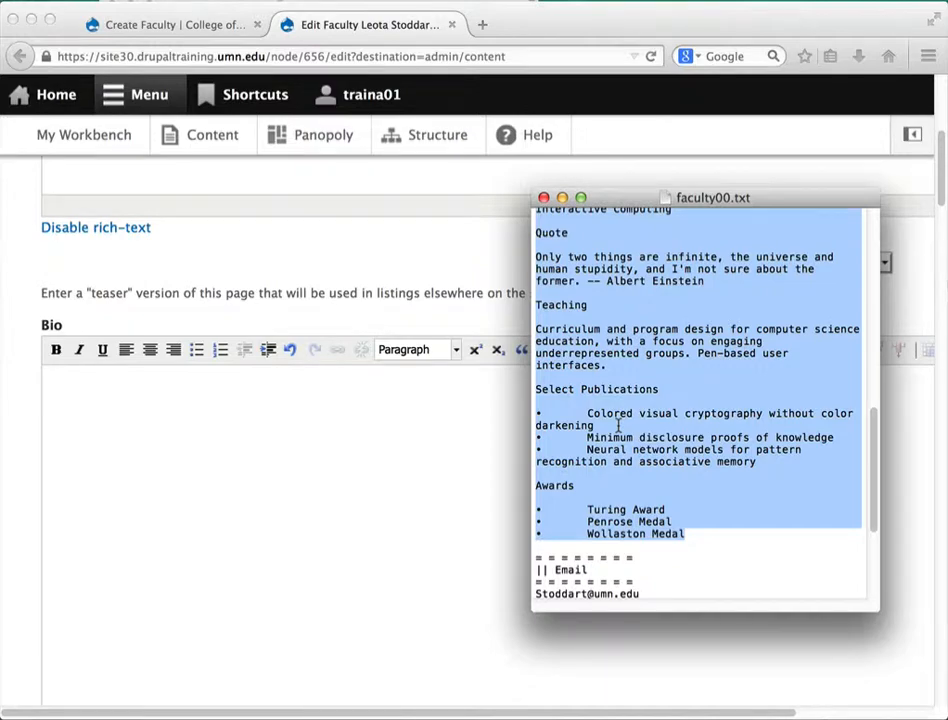
click(441, 425)
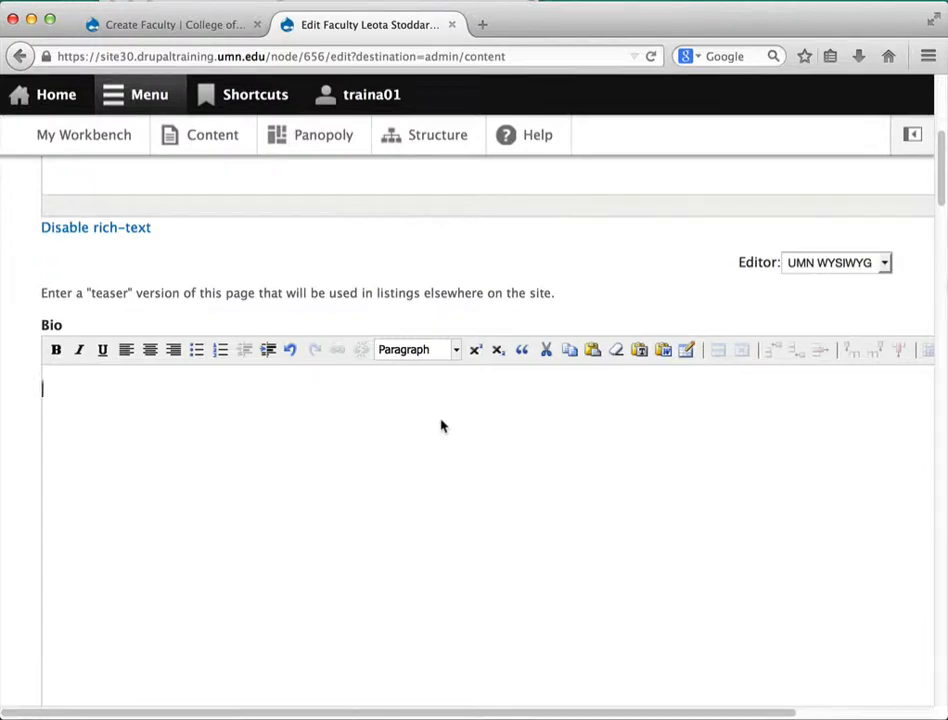
Paste the copied Background, Quote, Teaching, Publications and Awards sections into Bio as plain text
click(638, 352)
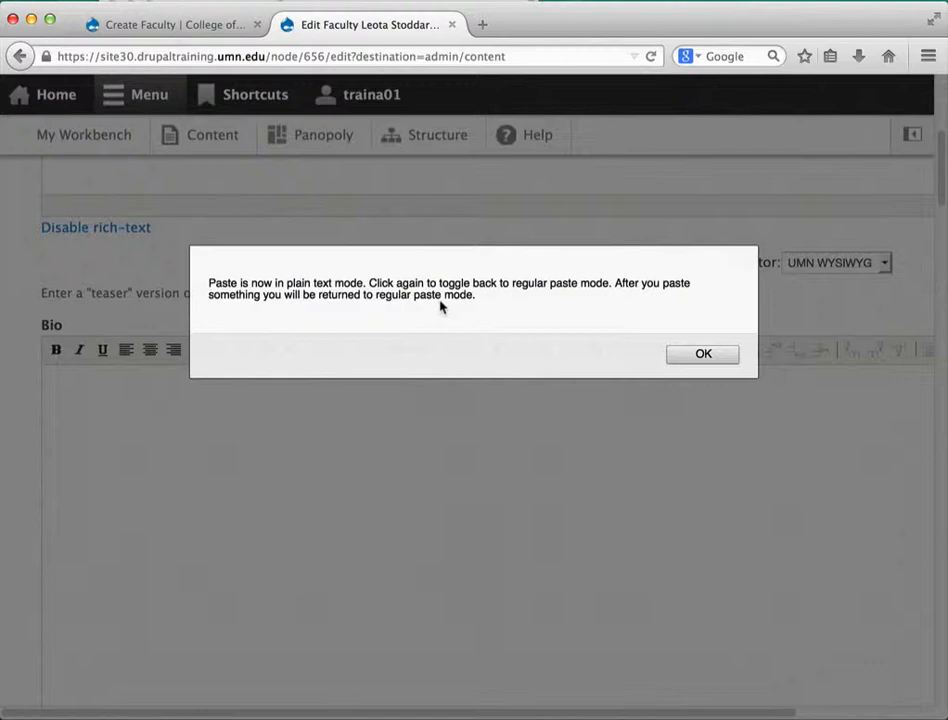
click(714, 355)
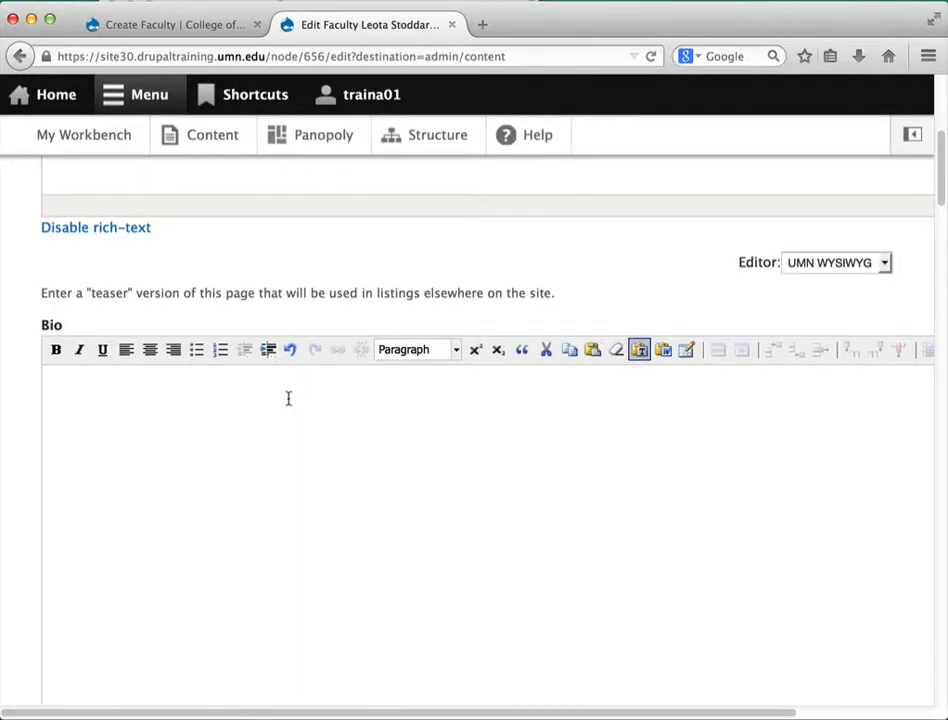
key(super+v)
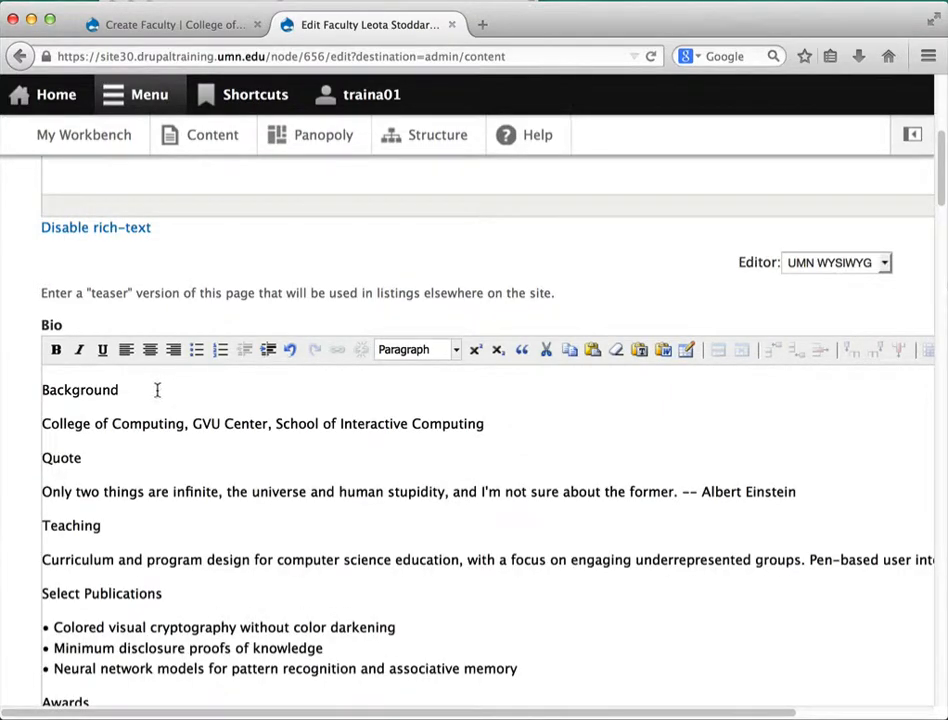
drag(125, 390, 34, 398)
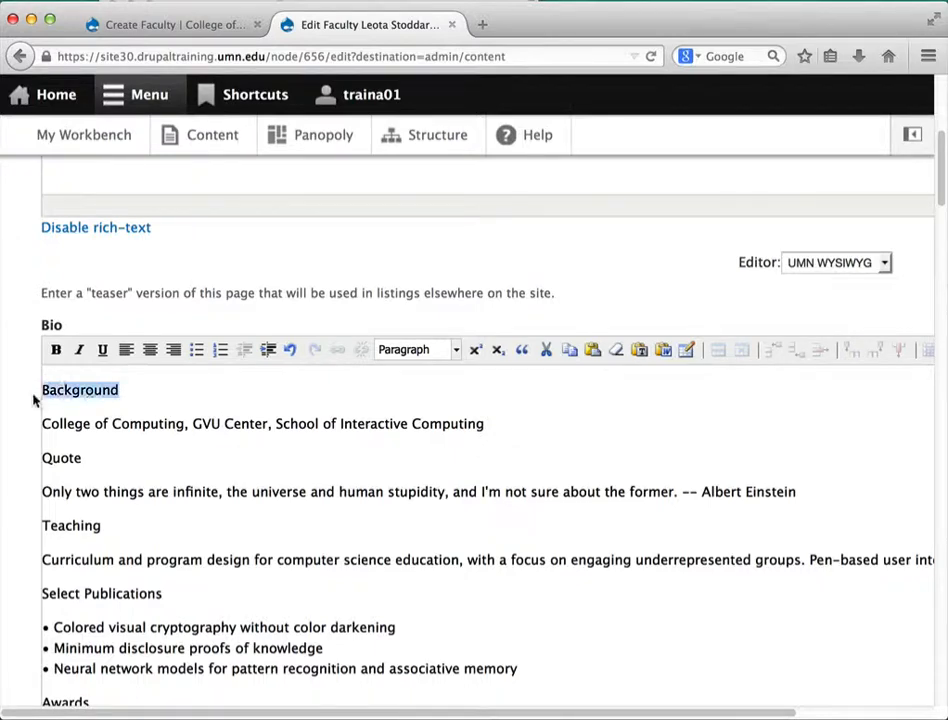
click(405, 350)
click(424, 449)
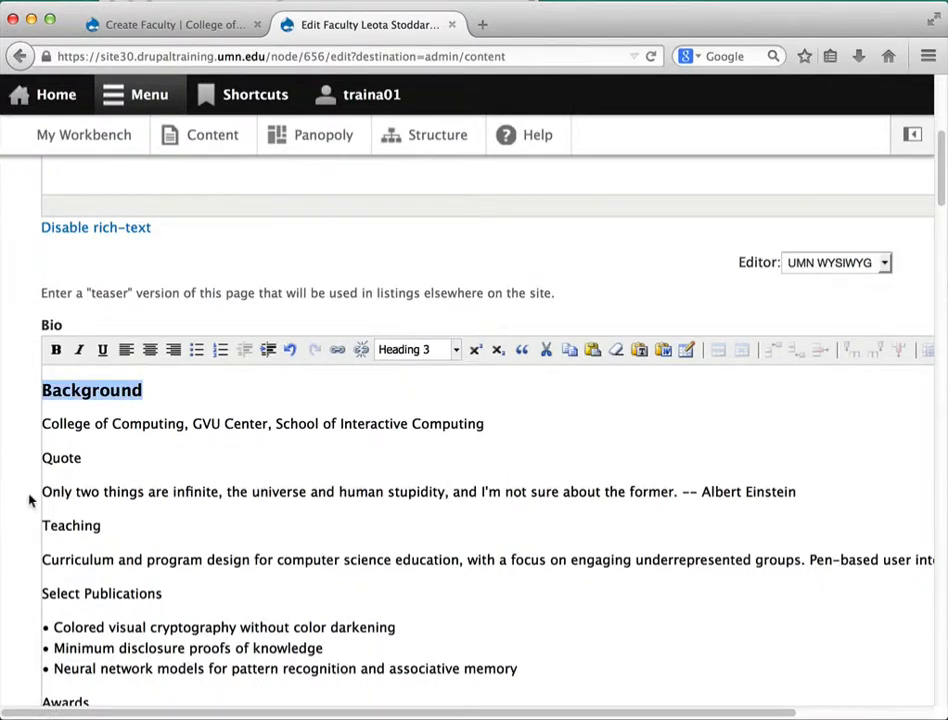
drag(80, 457, 41, 458)
click(419, 352)
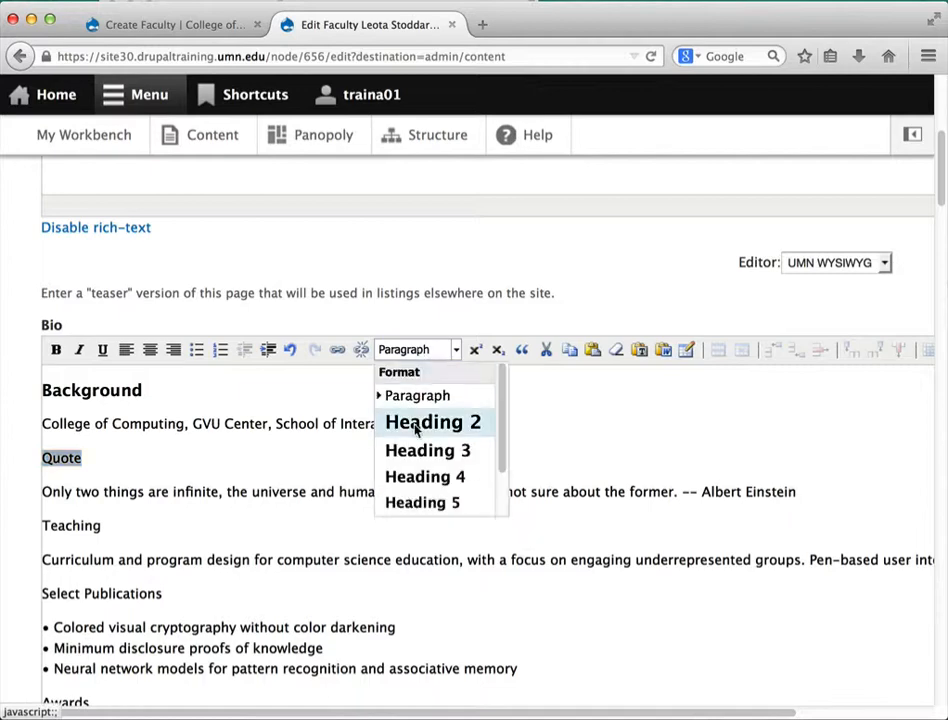
click(432, 450)
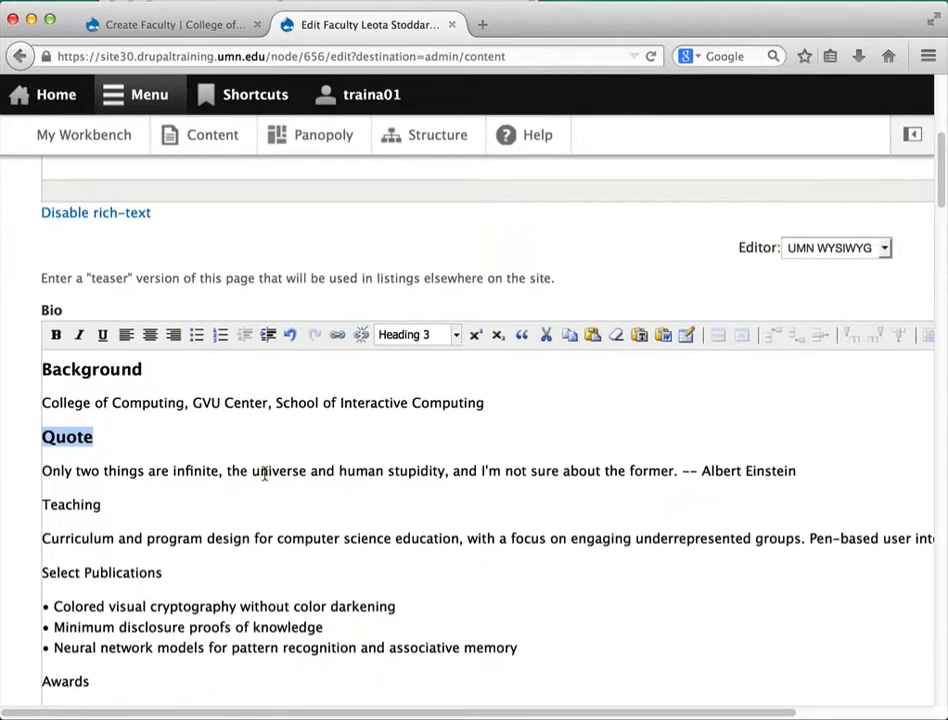
scroll(262, 470, down, 1)
click(53, 590)
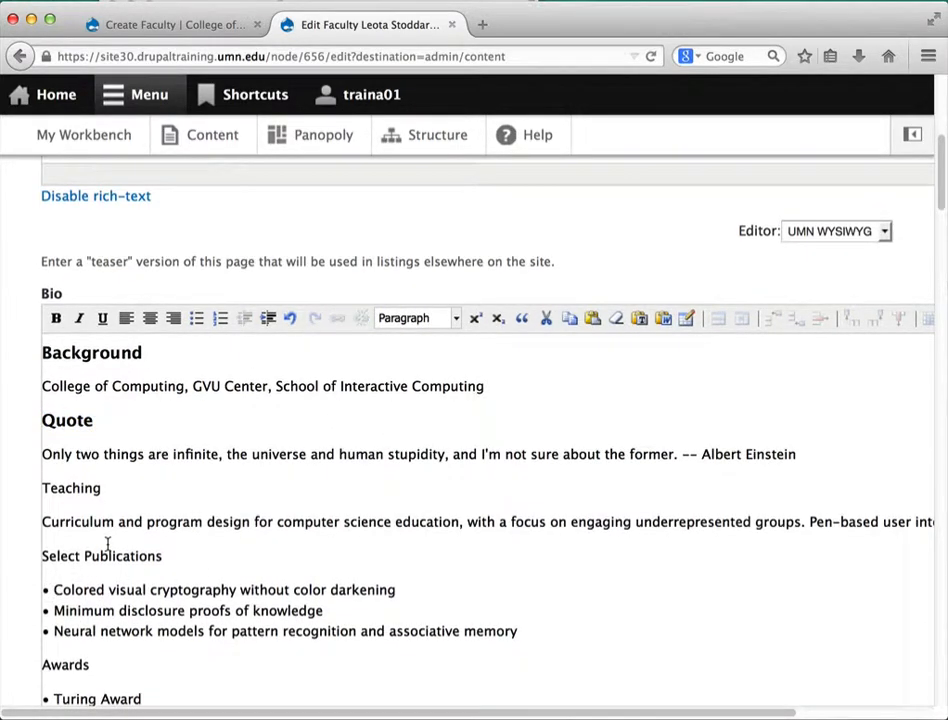
key(BackSpace)
key(BackSpace)
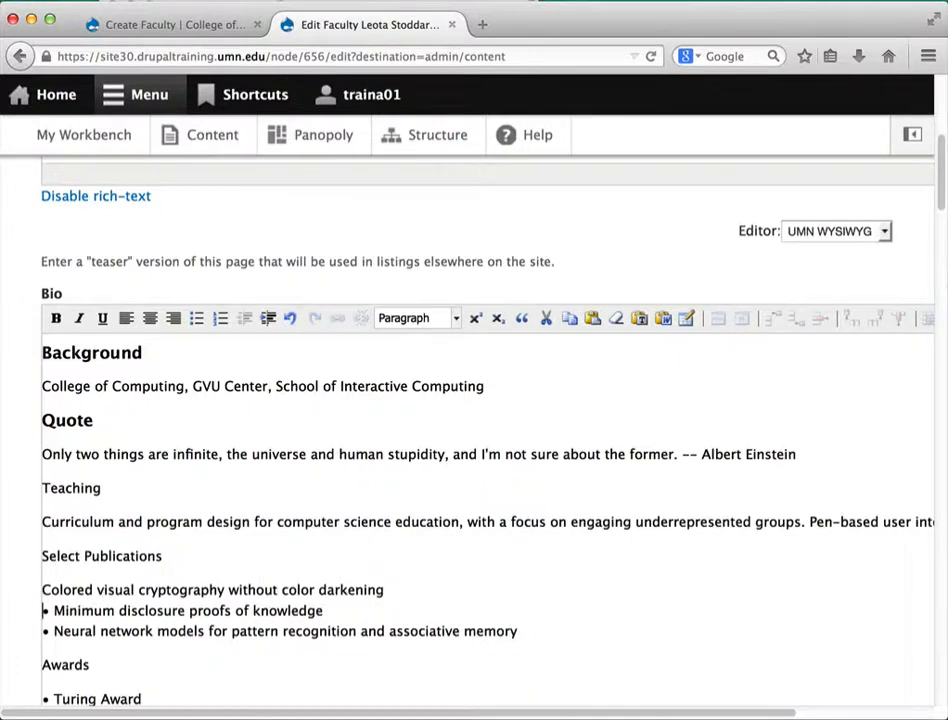
key(Down)
key(Delete)
key(Delete)
key(Down)
key(Delete)
key(Delete)
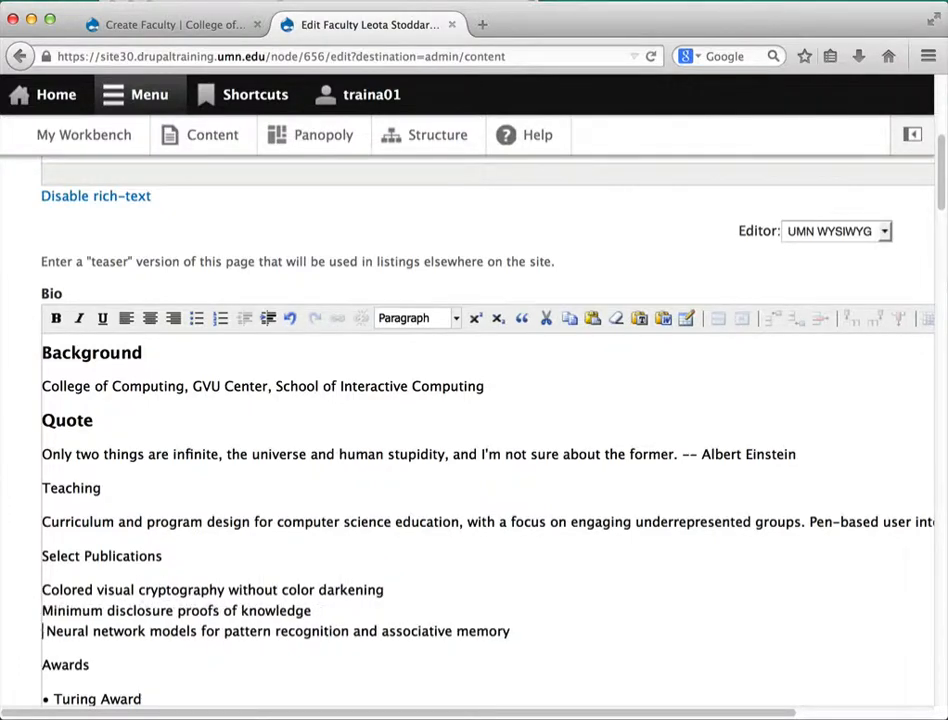
drag(548, 645, 44, 591)
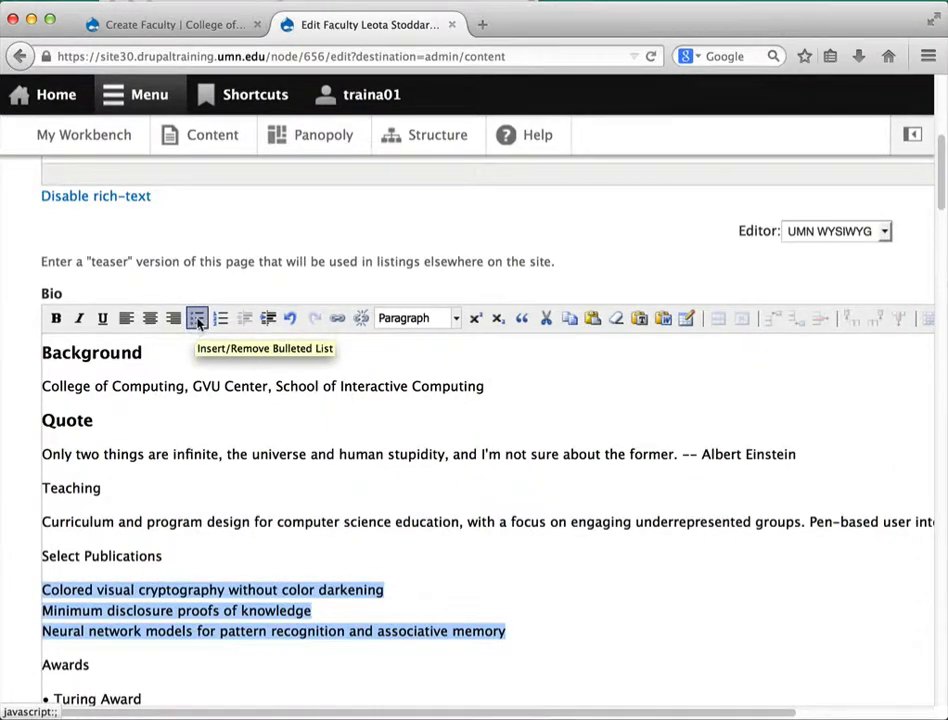
click(197, 318)
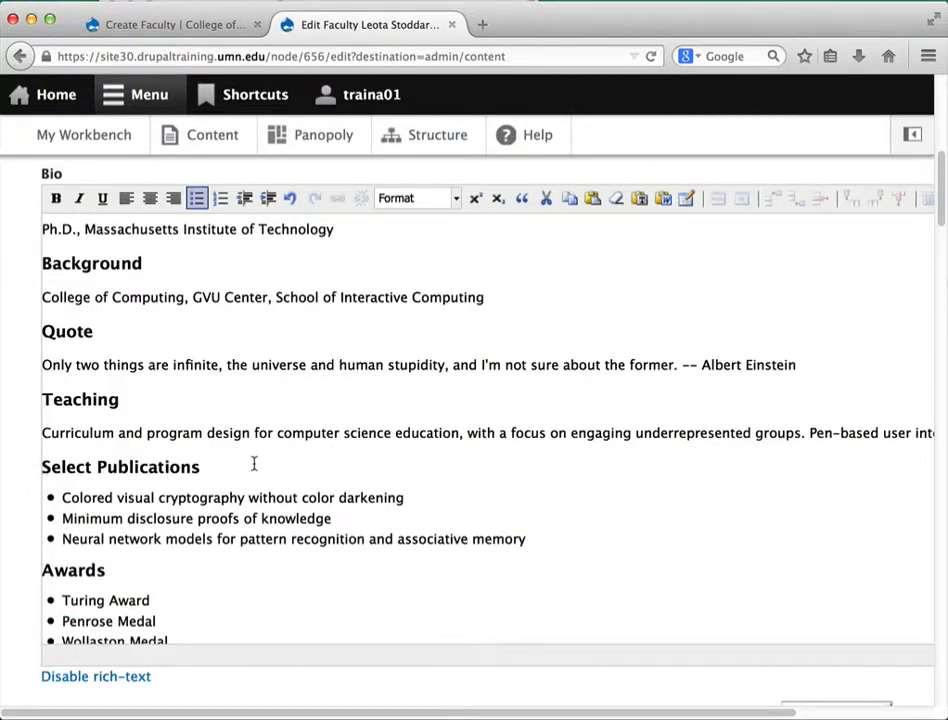
click(79, 400)
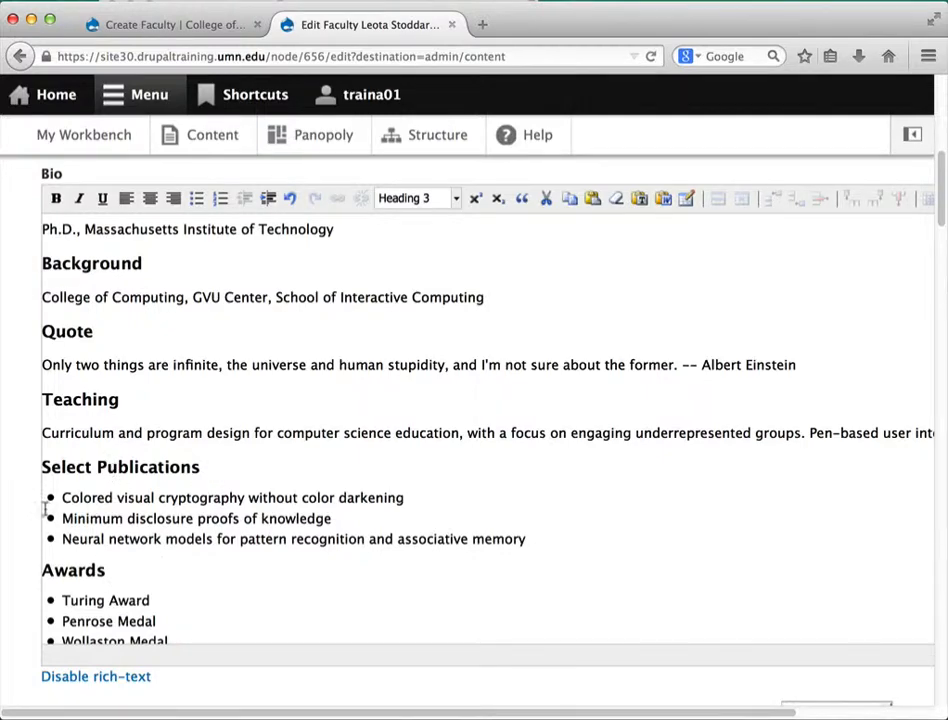
drag(61, 497, 530, 542)
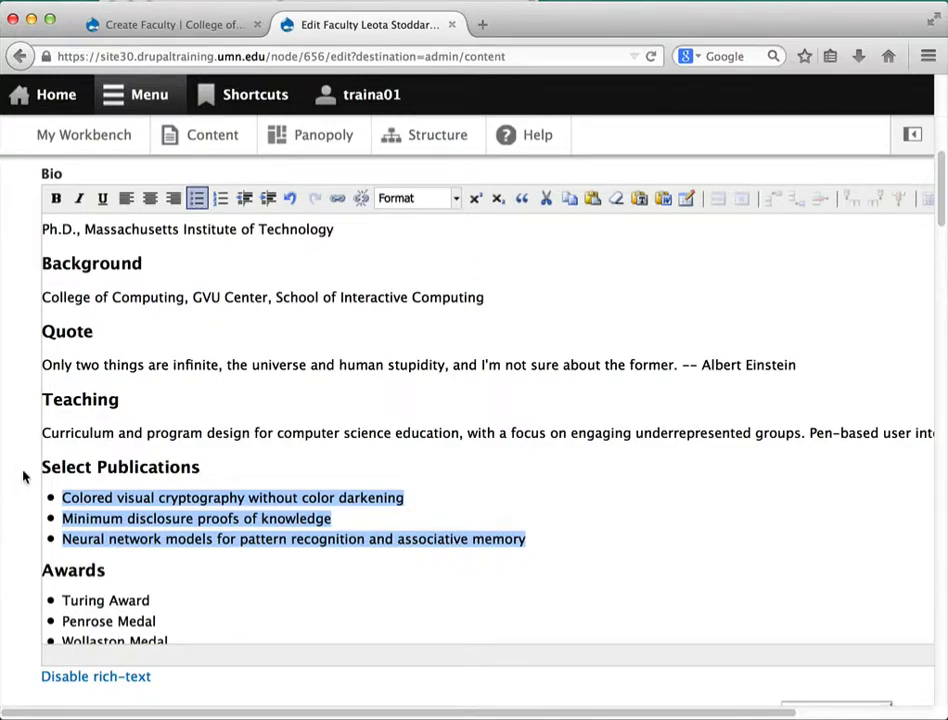
scroll(21, 468, down, 5)
Choose 00 Stoddardt.jpg from the computer and upload it for the Portrait picture
scroll(21, 468, down, 2)
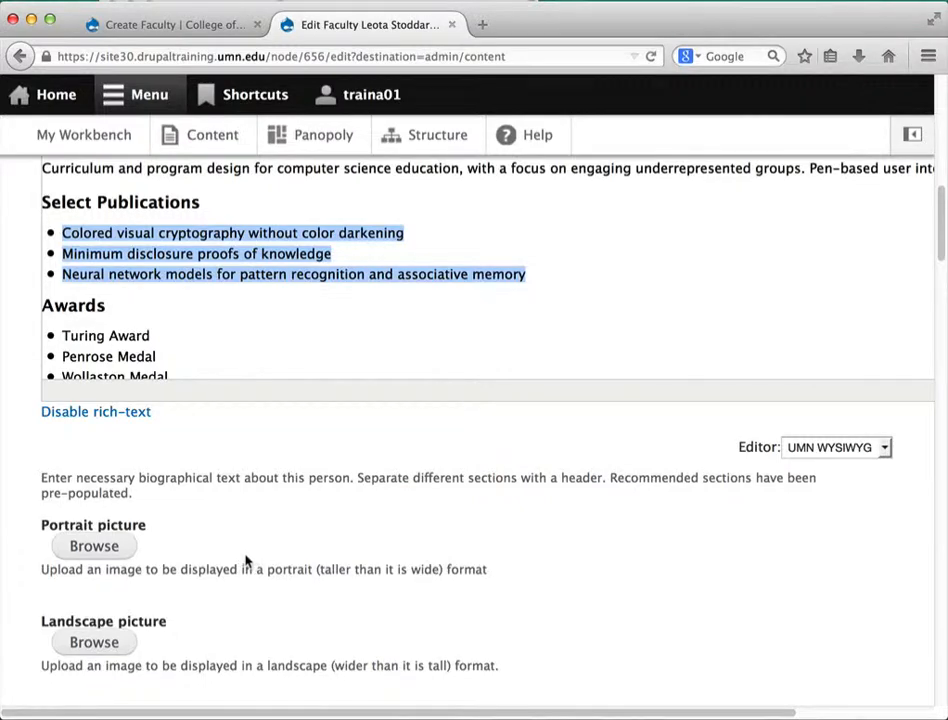
click(100, 547)
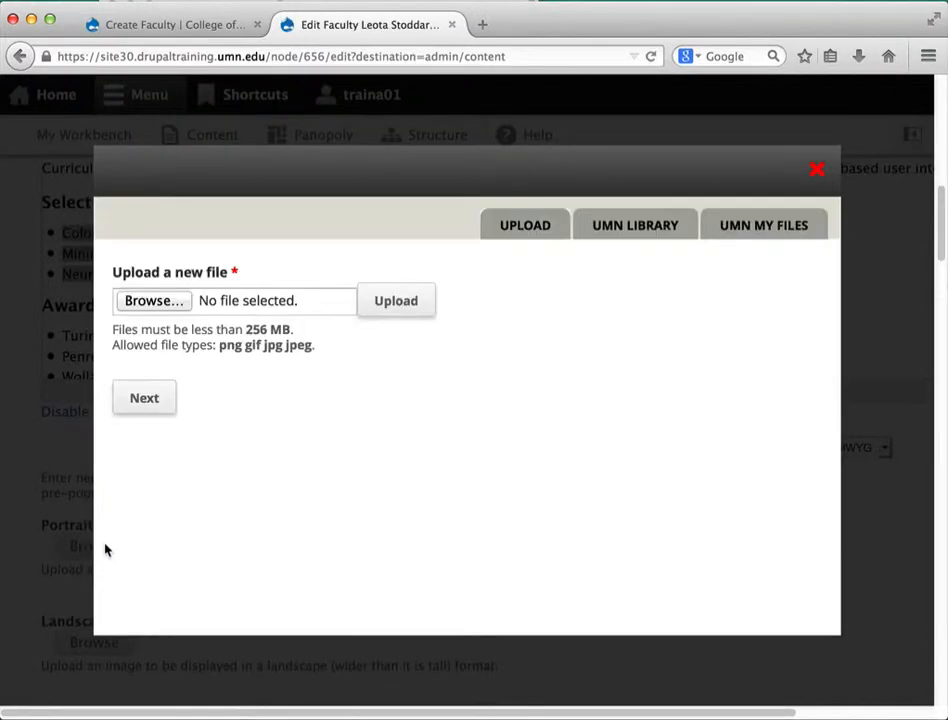
click(160, 301)
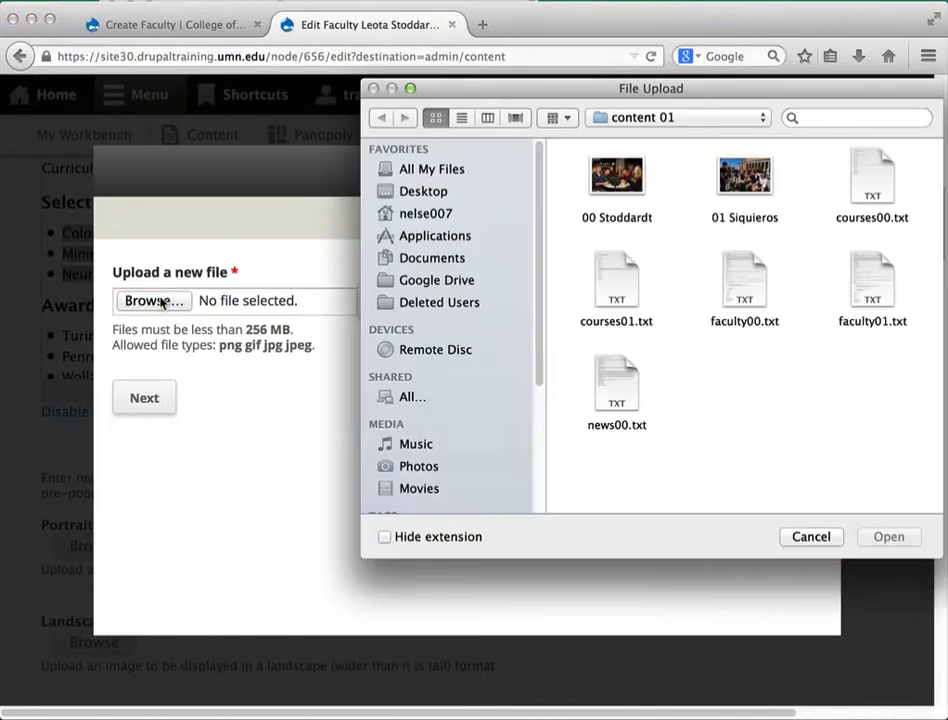
click(628, 172)
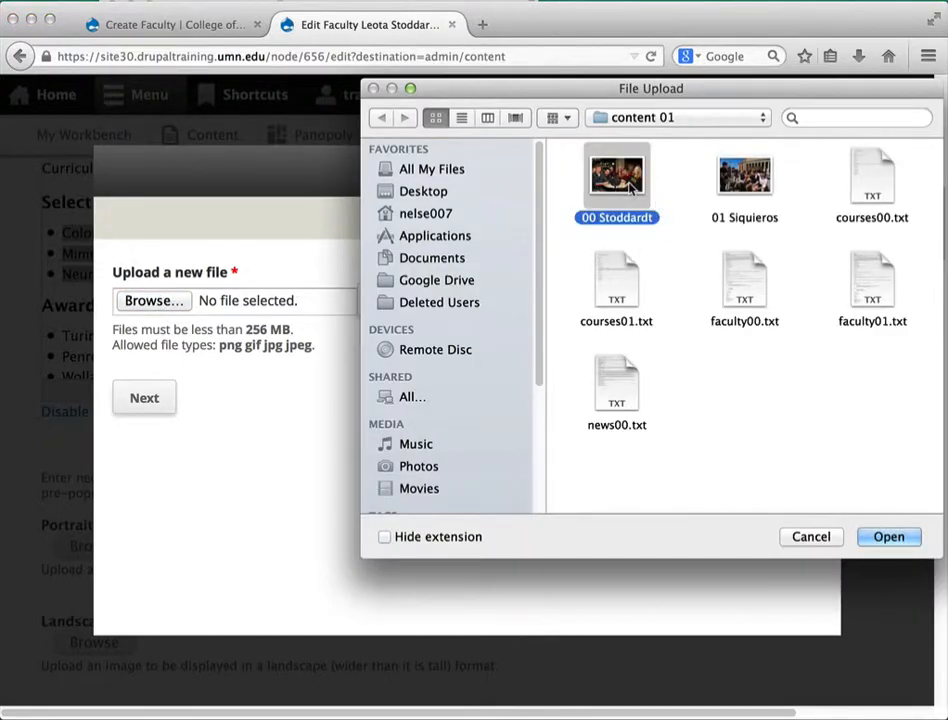
click(889, 537)
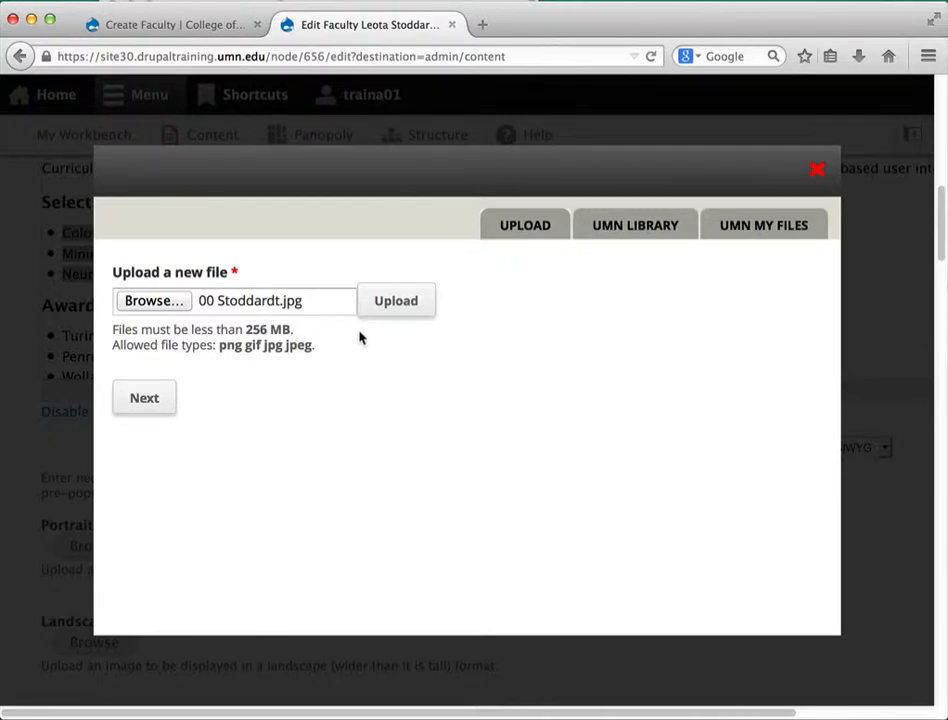
click(398, 302)
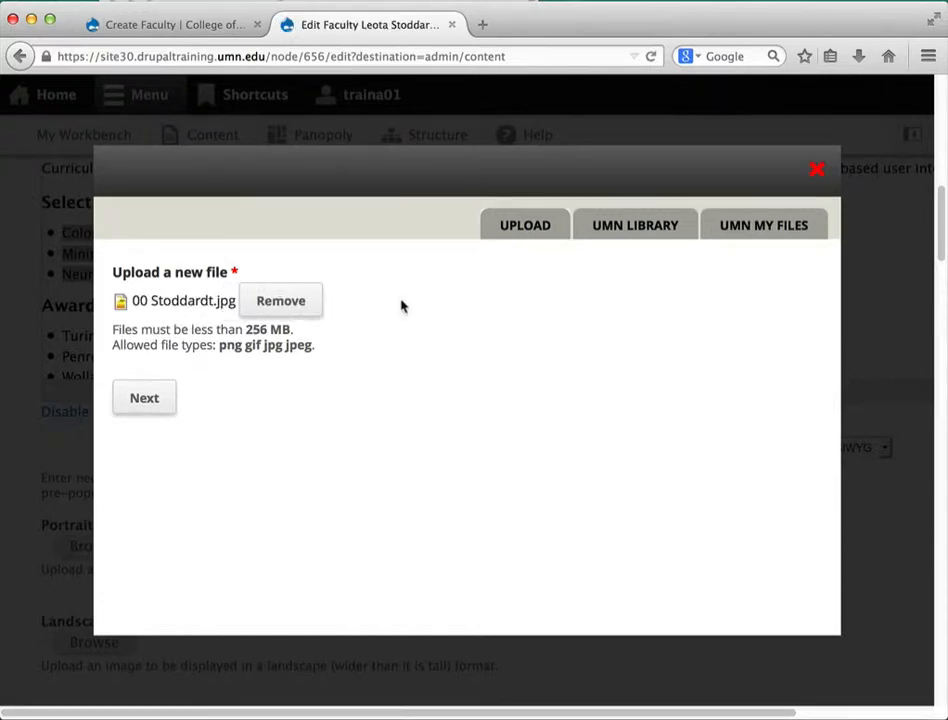
Enter the faculty member's name as the image's alt text and save it as the portrait
click(146, 398)
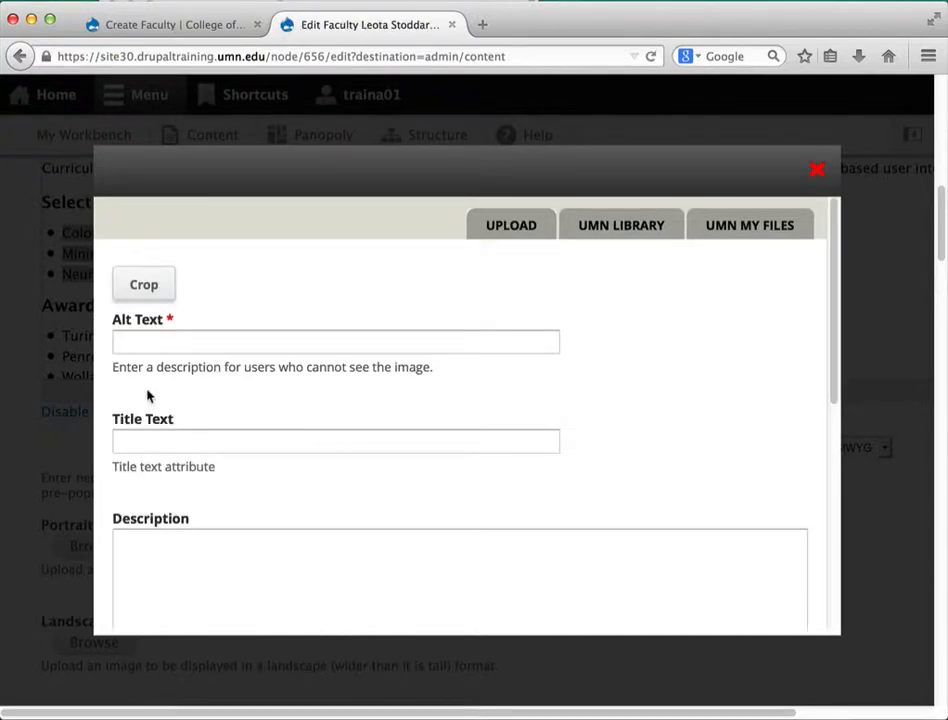
click(203, 345)
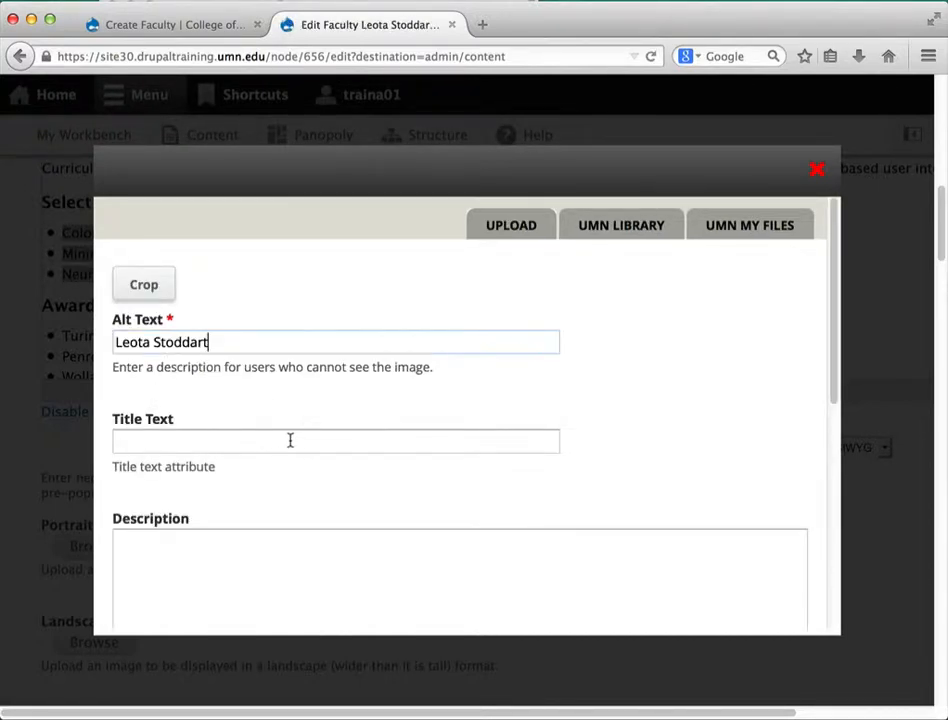
scroll(290, 440, down, 8)
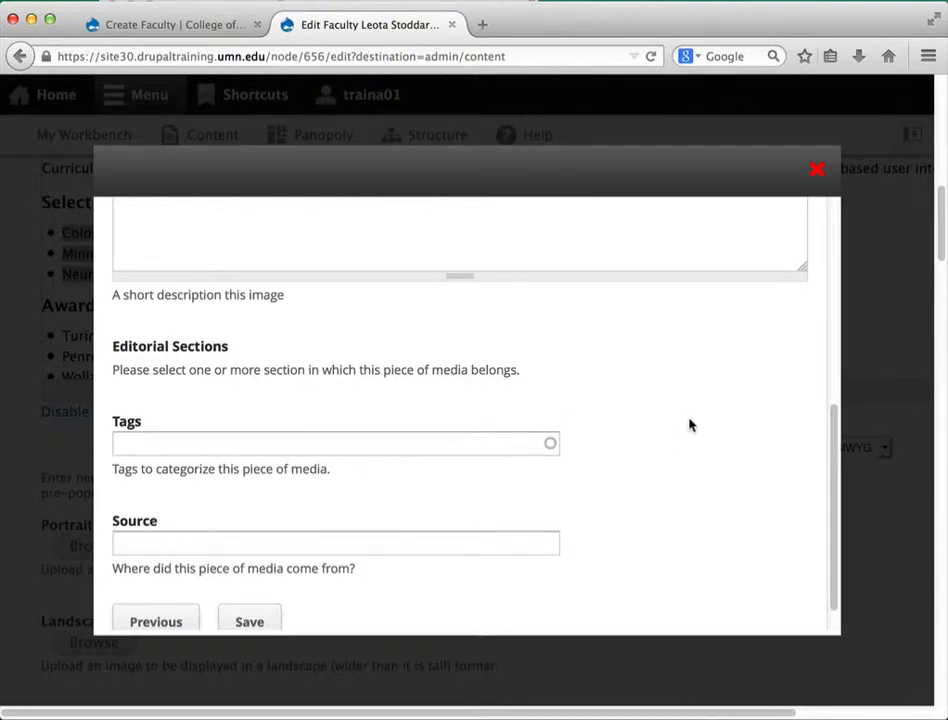
scroll(689, 425, down, 1)
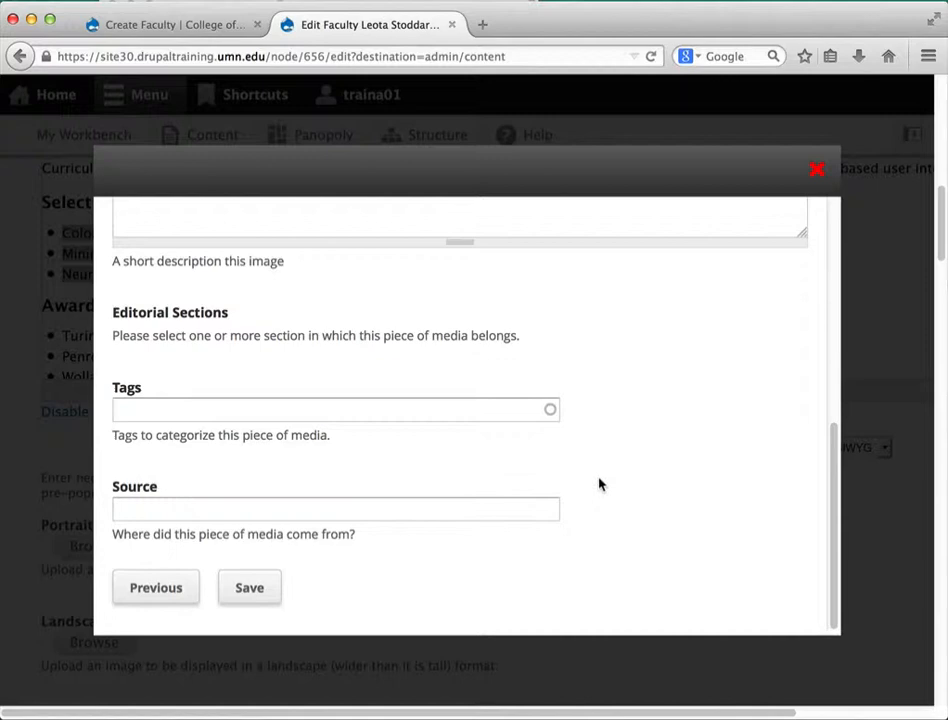
click(250, 586)
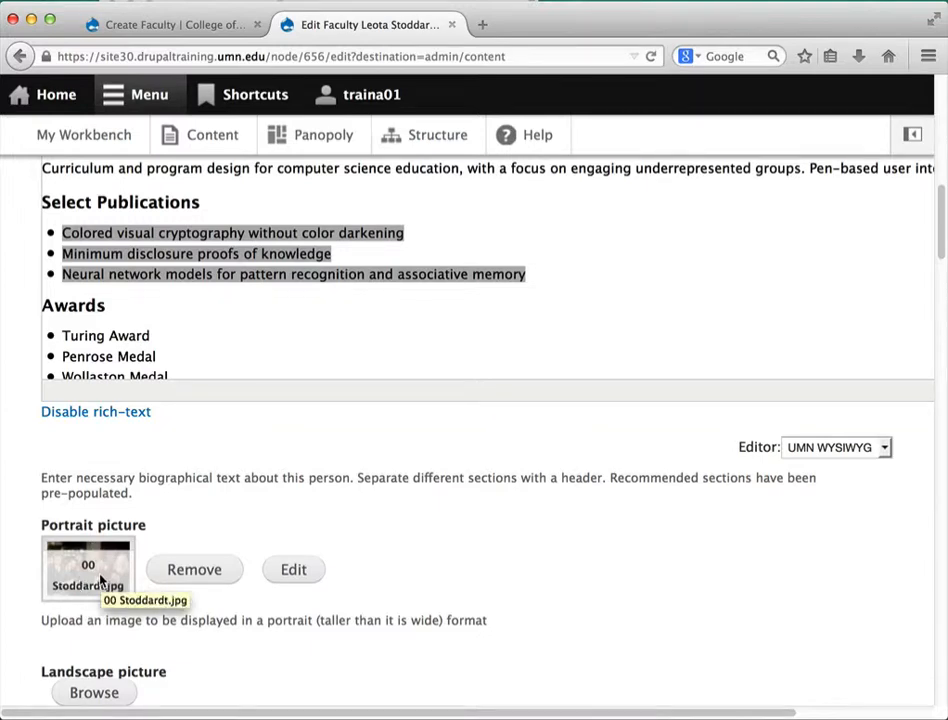
scroll(505, 550, down, 1)
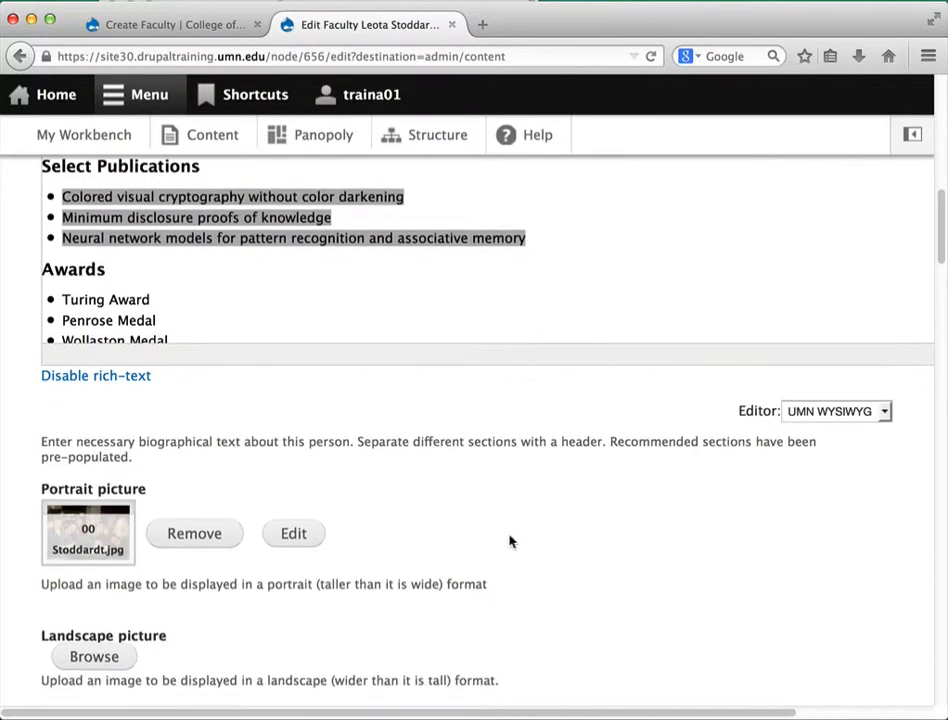
scroll(509, 541, down, 4)
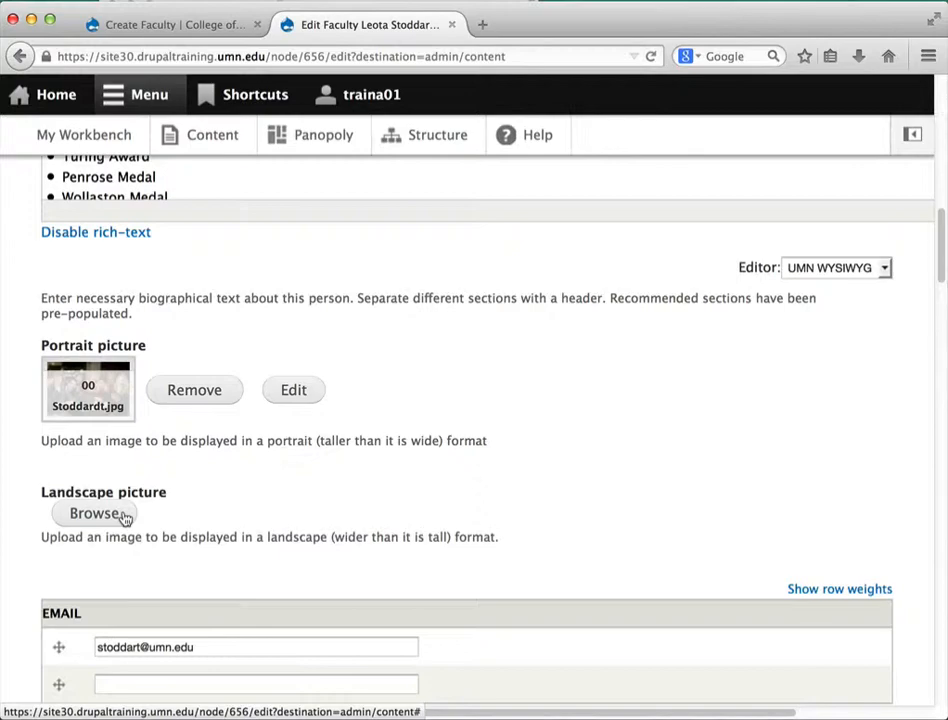
scroll(616, 485, down, 1)
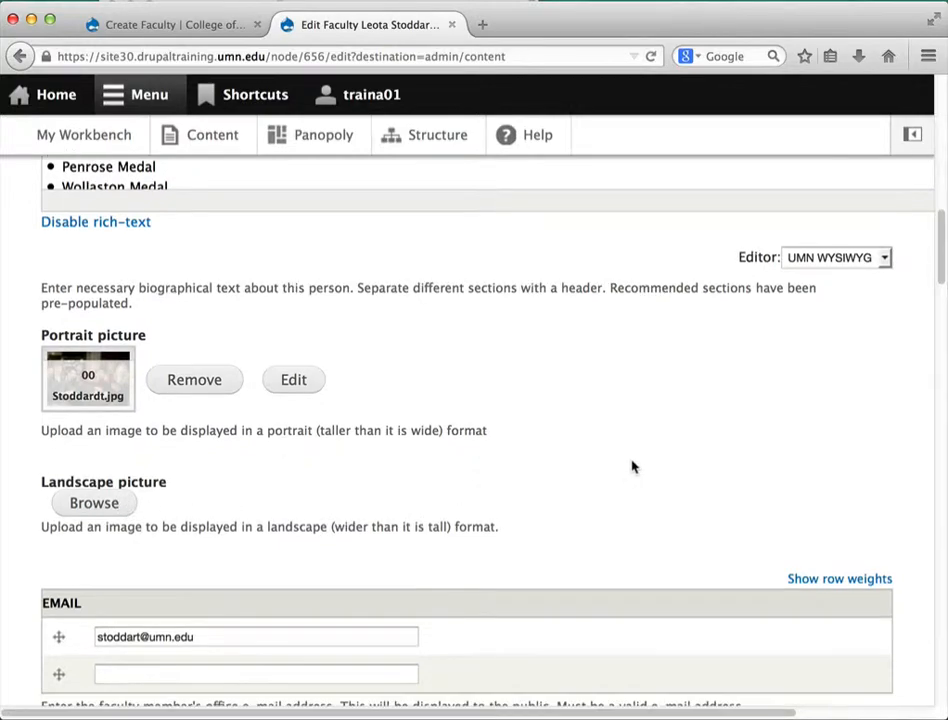
scroll(628, 455, down, 10)
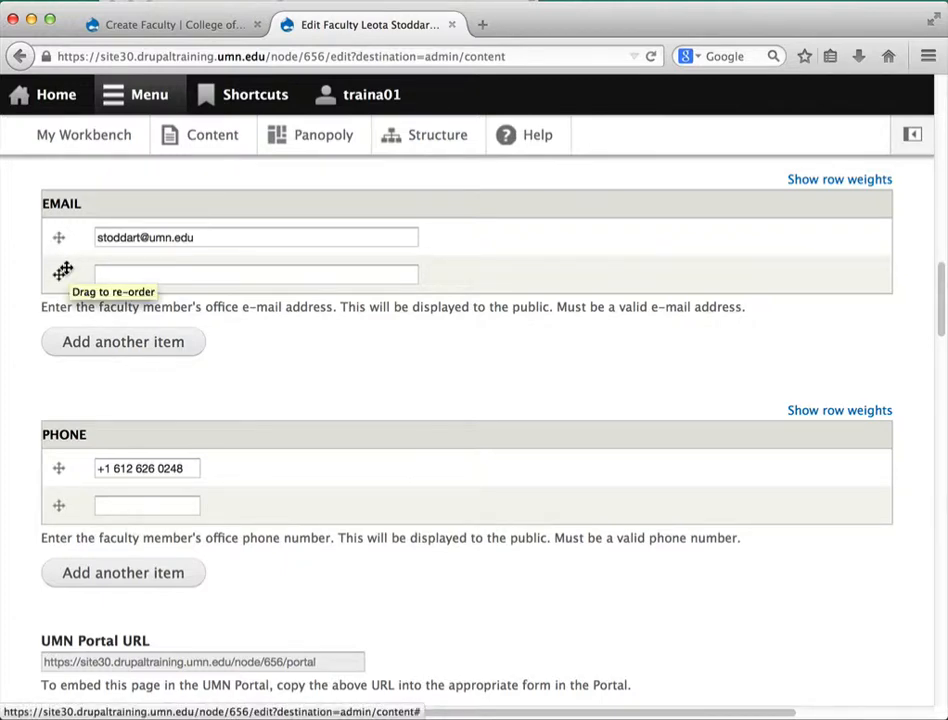
scroll(78, 475, down, 3)
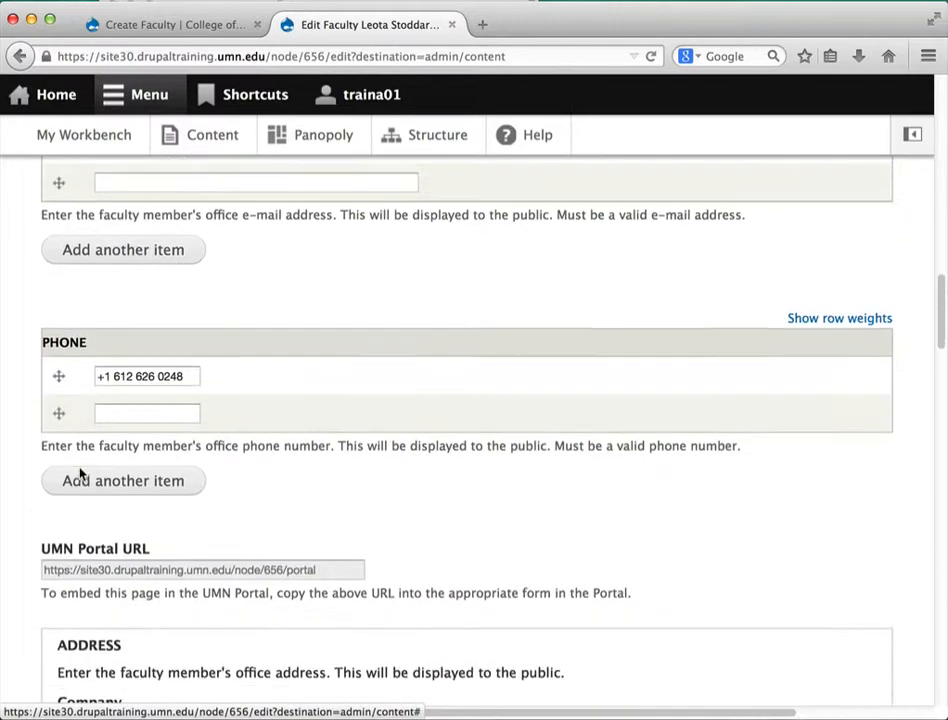
scroll(500, 463, down, 8)
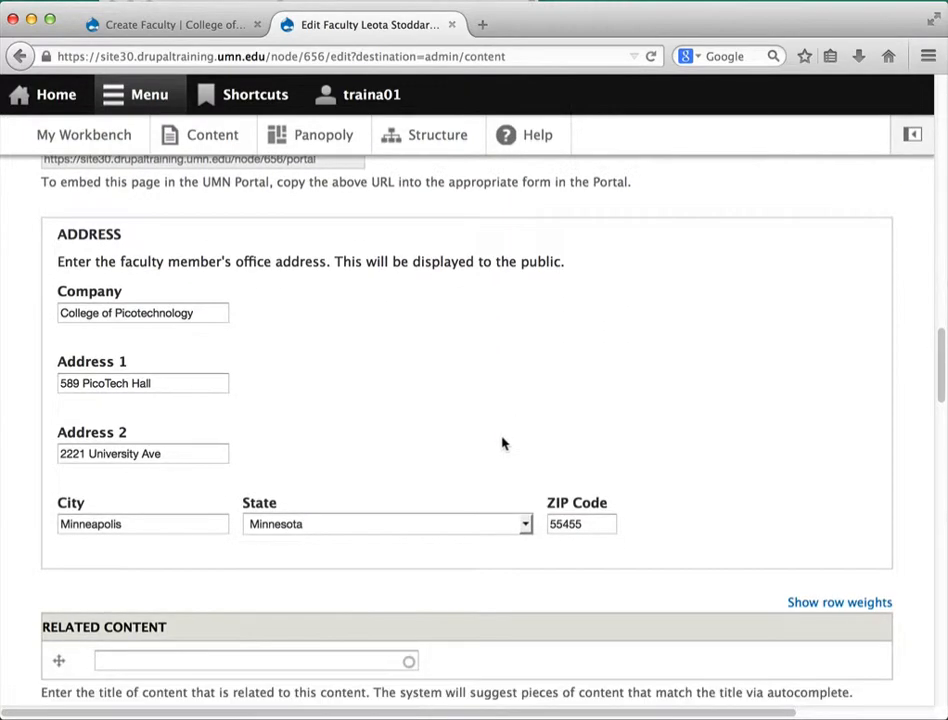
scroll(502, 440, down, 12)
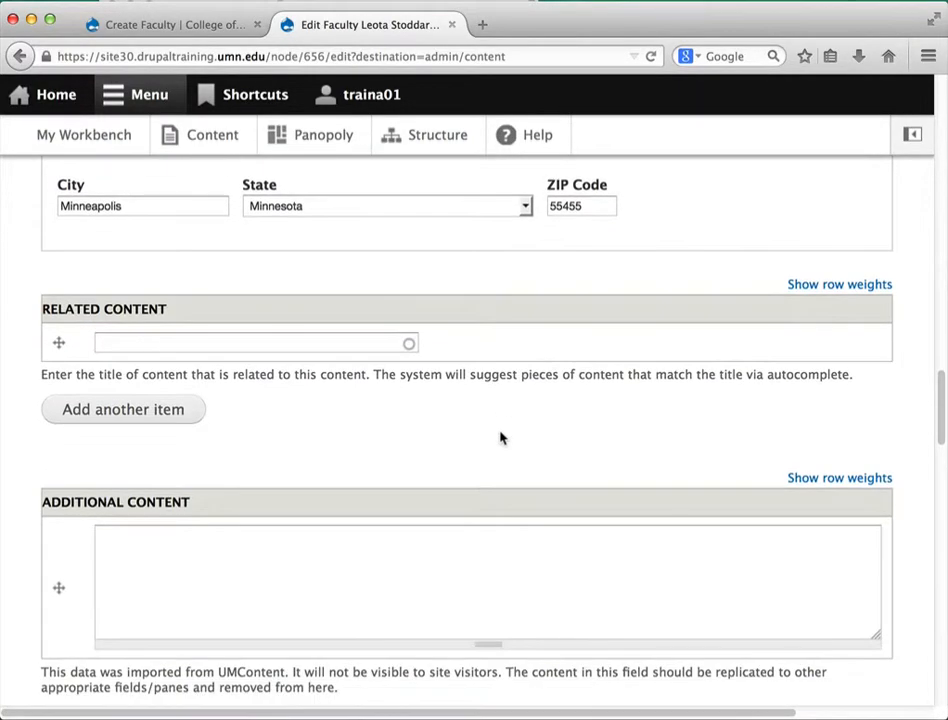
scroll(502, 437, down, 15)
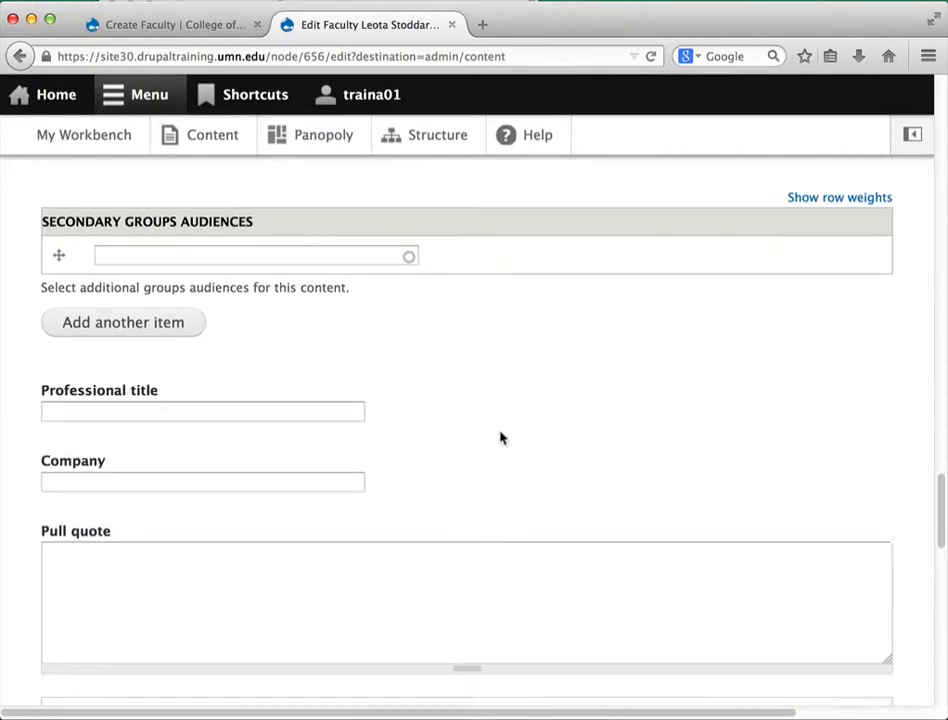
scroll(501, 437, down, 6)
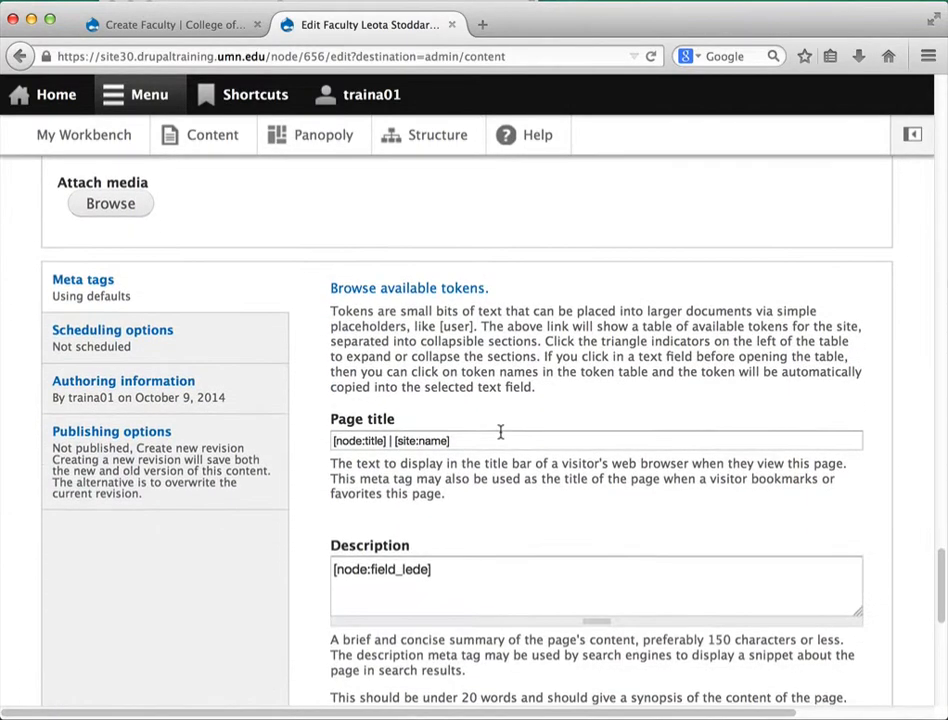
Add log message 'Created bio page', set the state to Published, and save the page
click(133, 470)
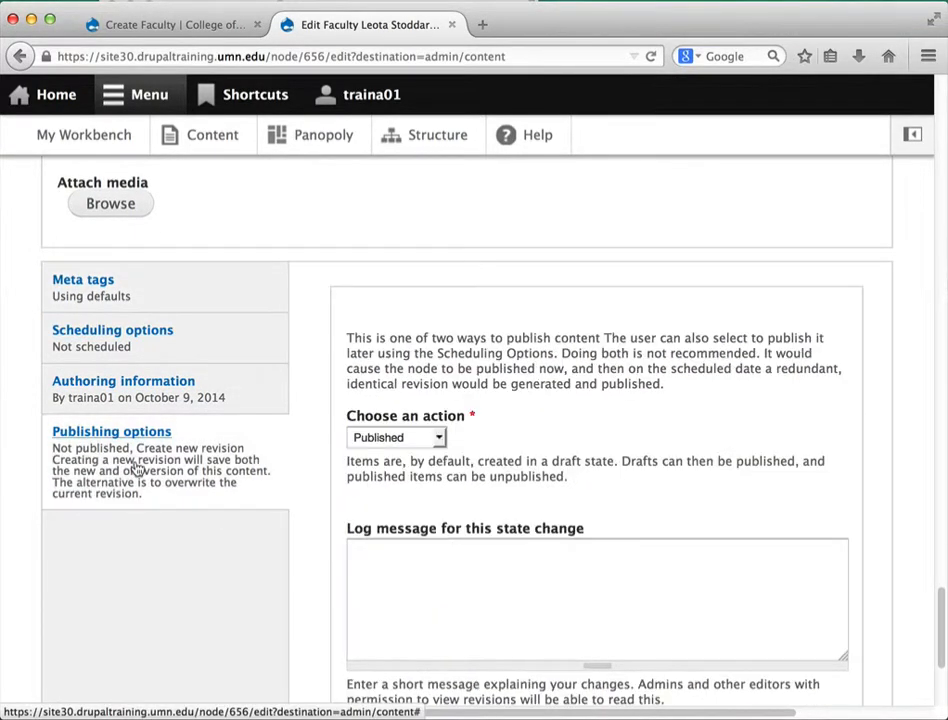
click(473, 571)
text(Created)
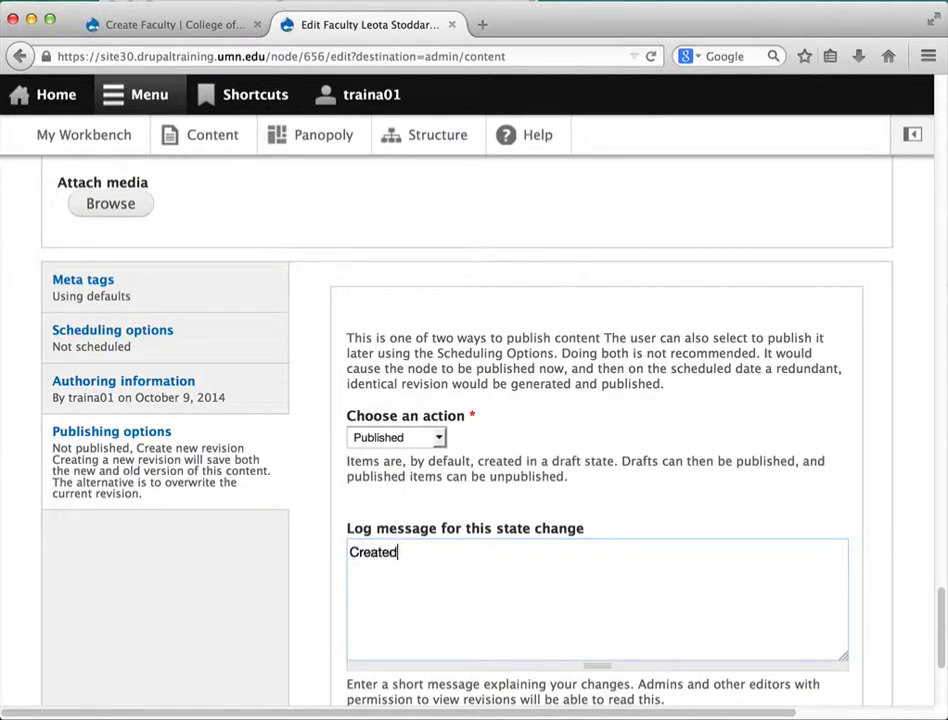
text( bio page)
scroll(513, 563, down, 3)
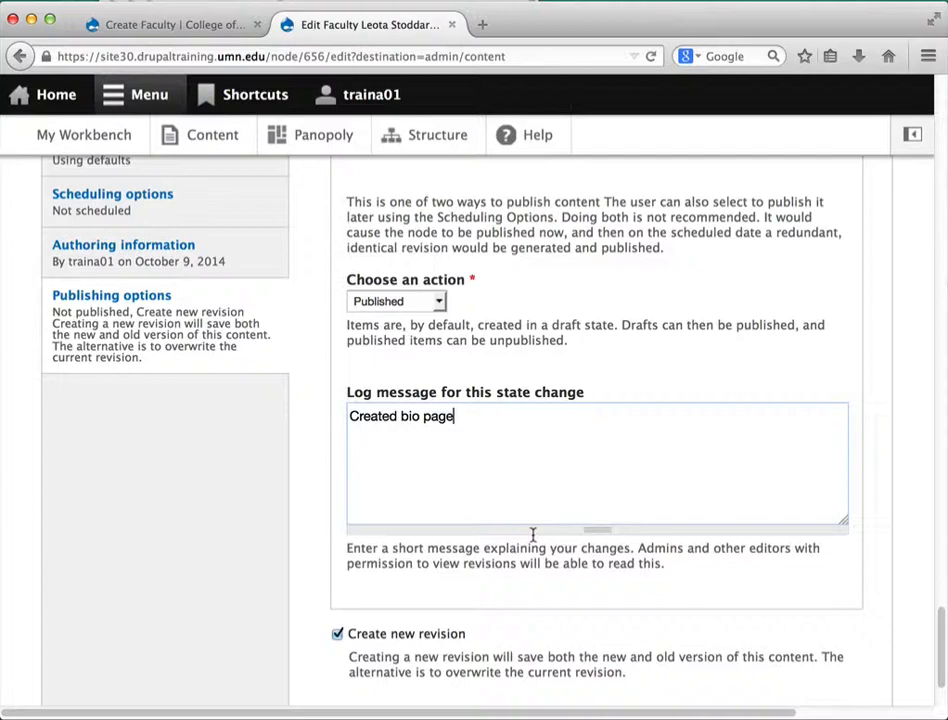
click(436, 301)
click(398, 348)
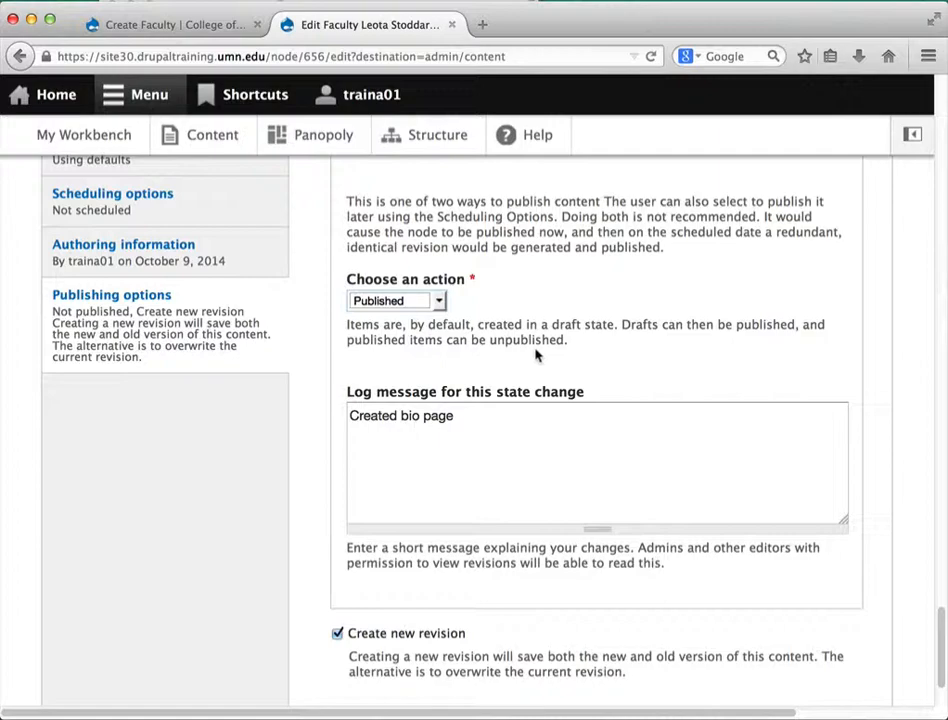
scroll(309, 440, down, 3)
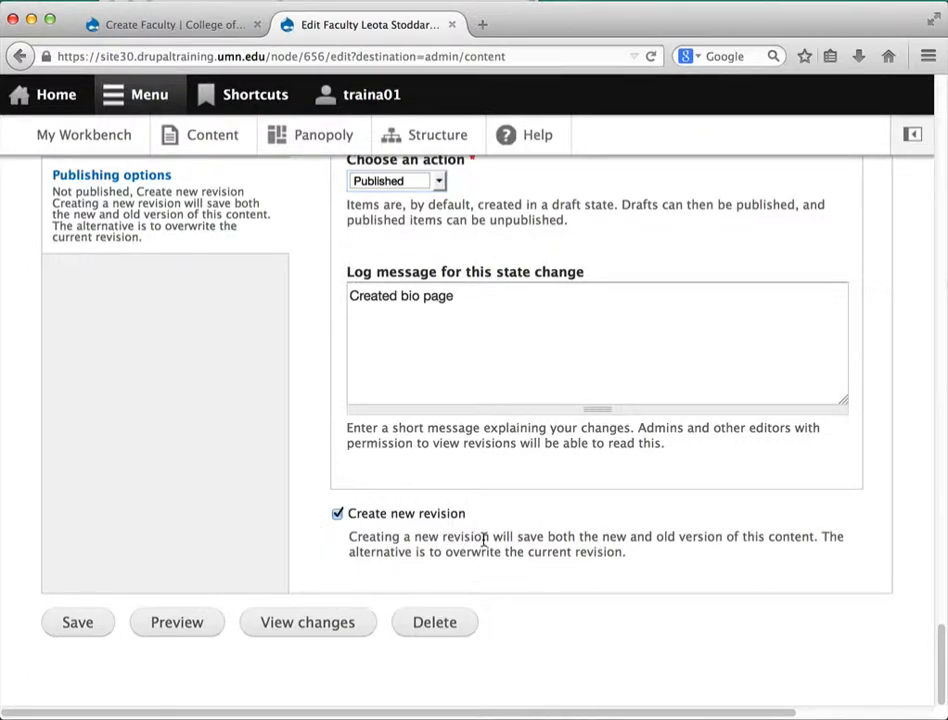
click(72, 623)
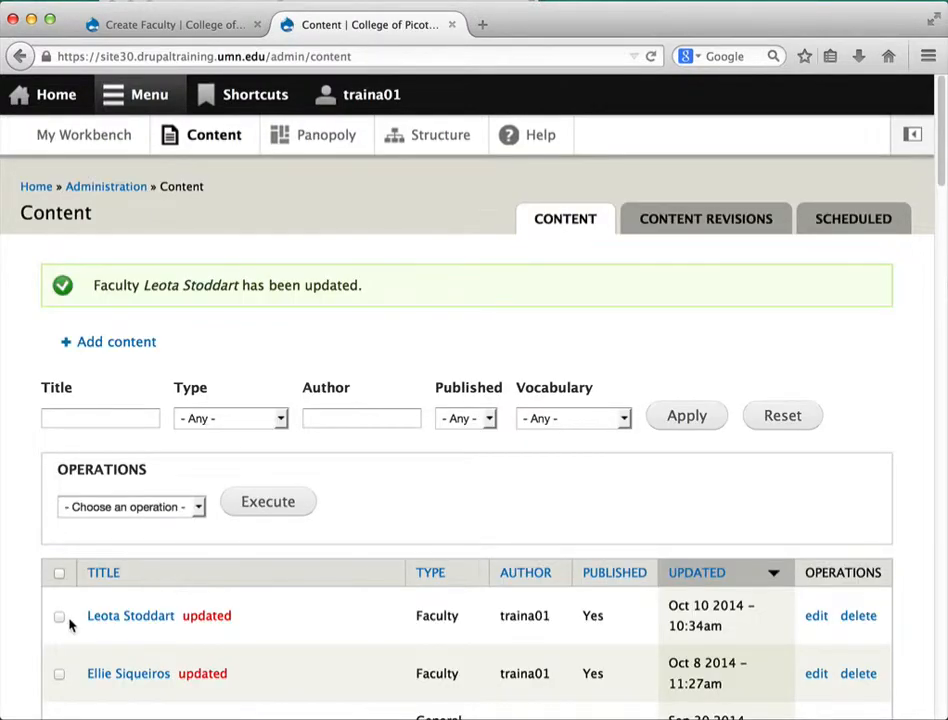
View the saved faculty page's portrait, bio and contact details, then return to Edit Draft
click(131, 617)
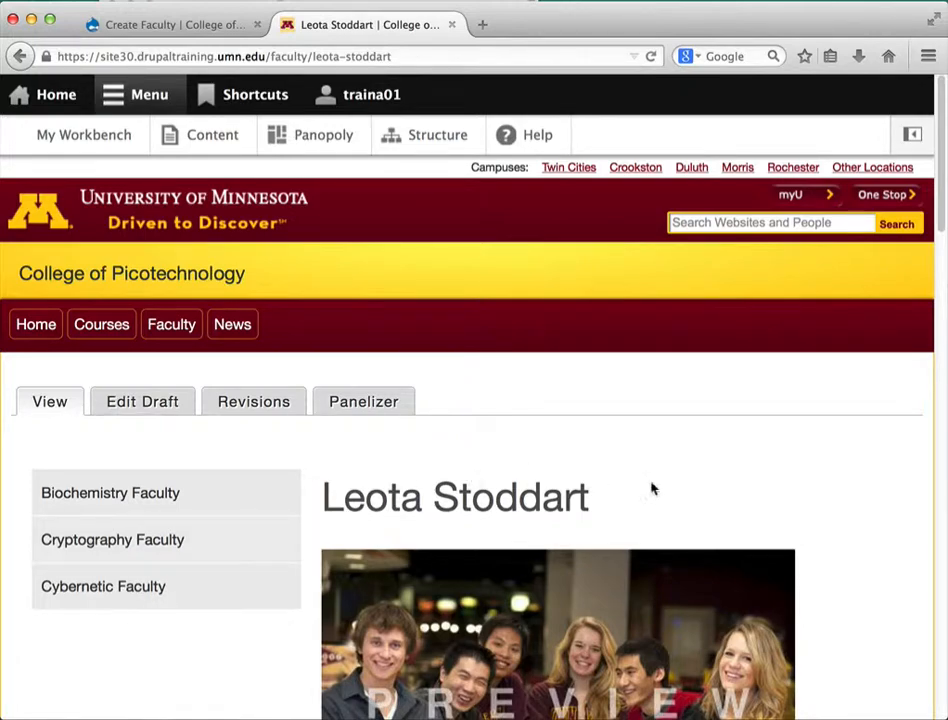
scroll(843, 490, down, 3)
scroll(843, 485, down, 4)
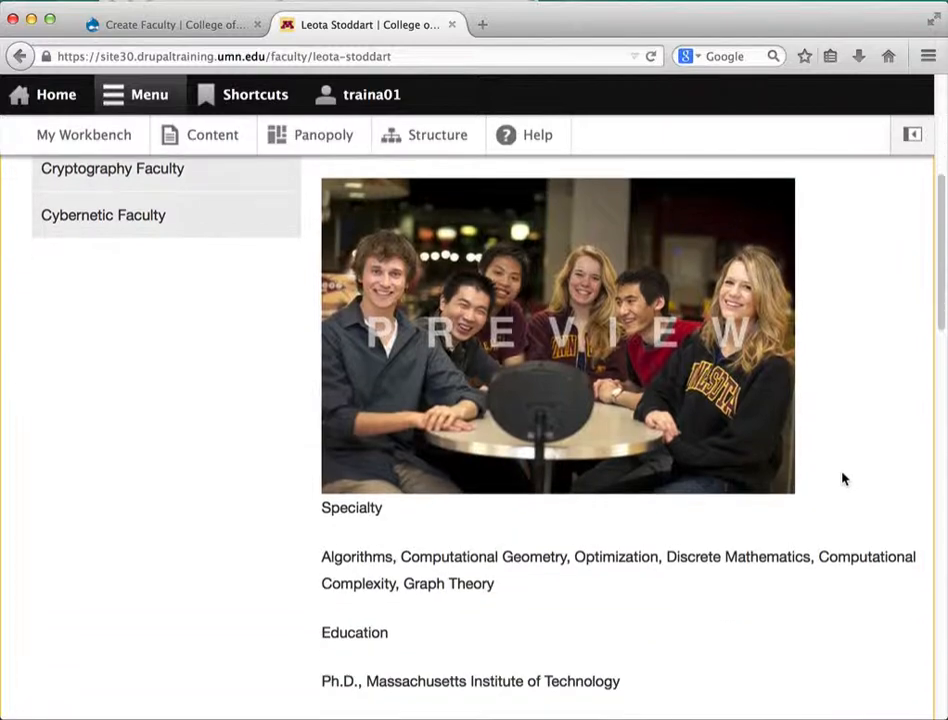
scroll(843, 479, up, 2)
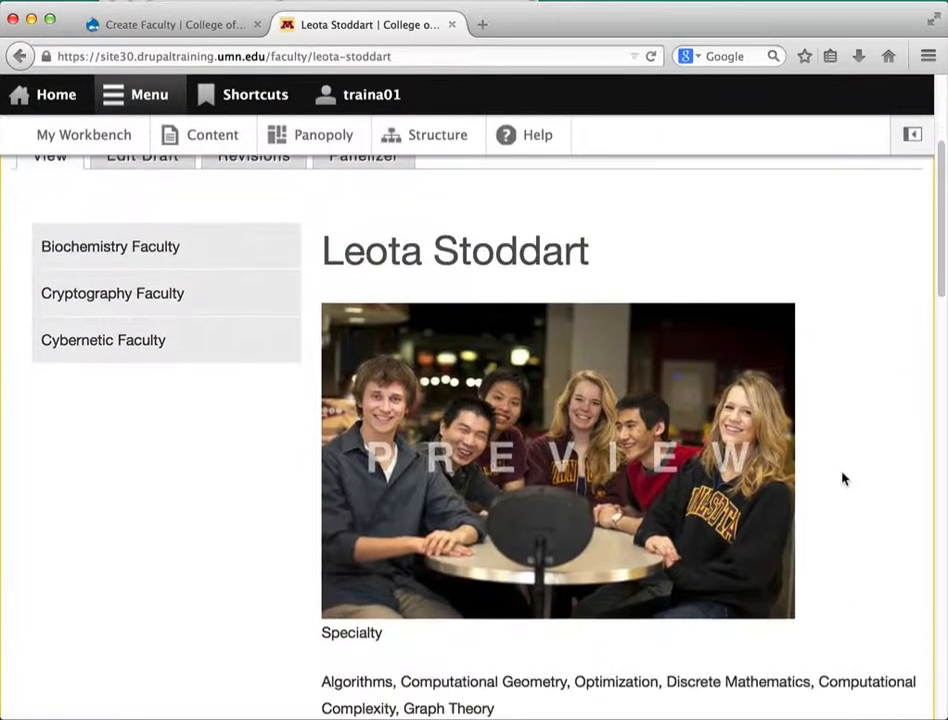
scroll(843, 479, down, 9)
scroll(843, 479, down, 3)
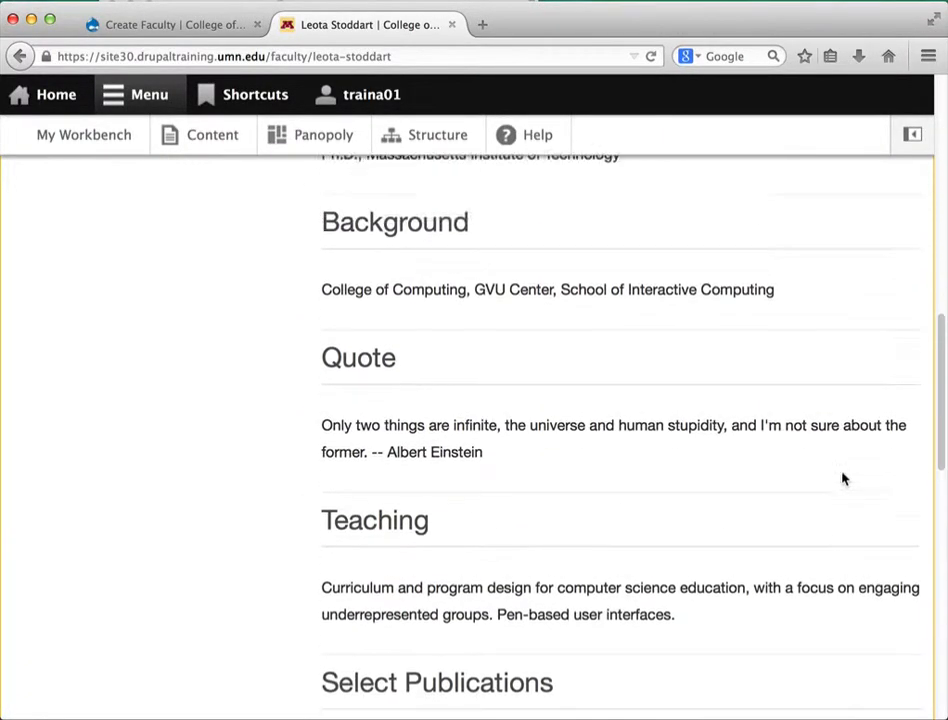
scroll(813, 470, up, 6)
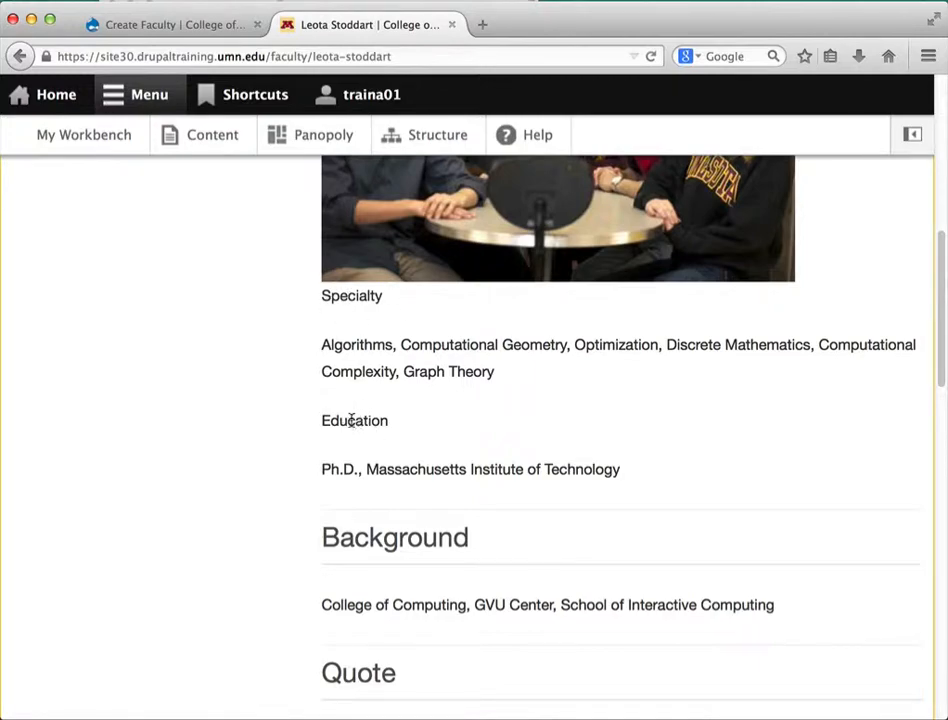
scroll(768, 455, down, 1)
scroll(768, 455, down, 10)
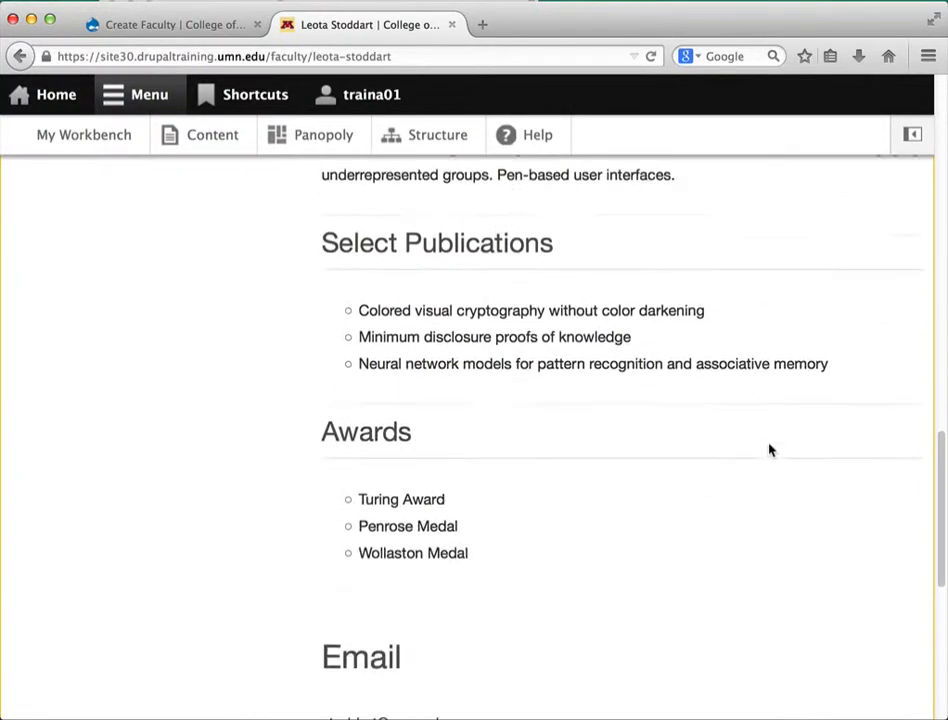
scroll(769, 450, down, 5)
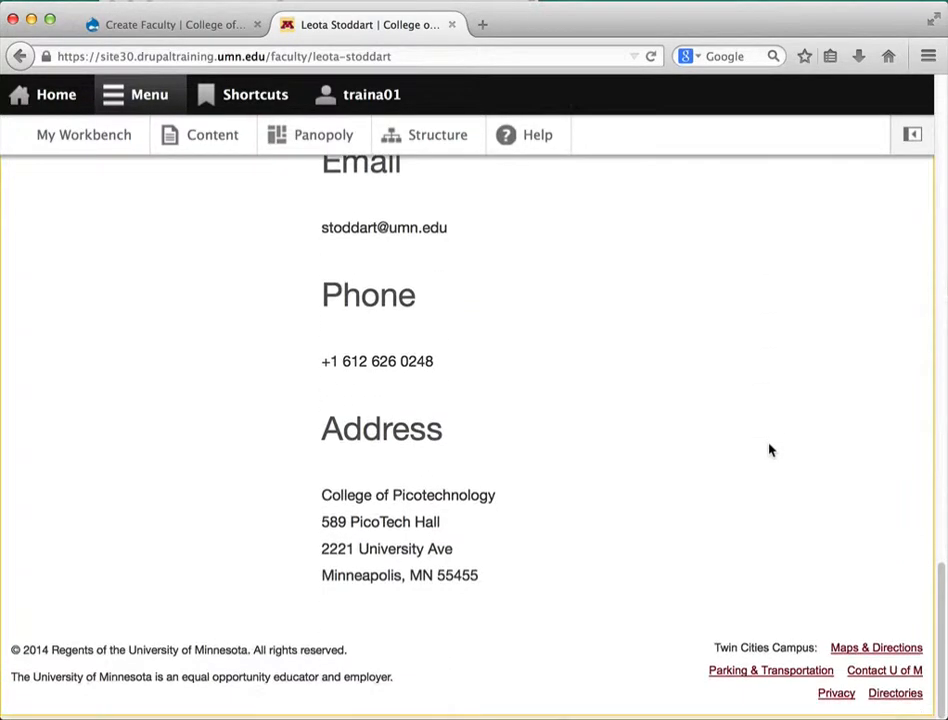
drag(942, 588, 924, 210)
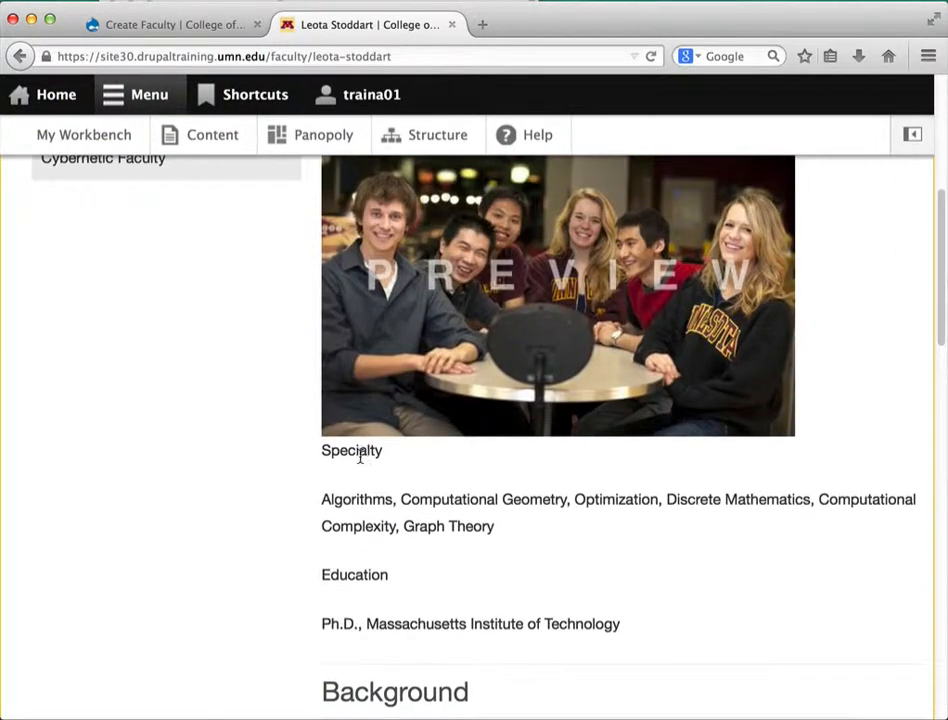
scroll(476, 470, up, 5)
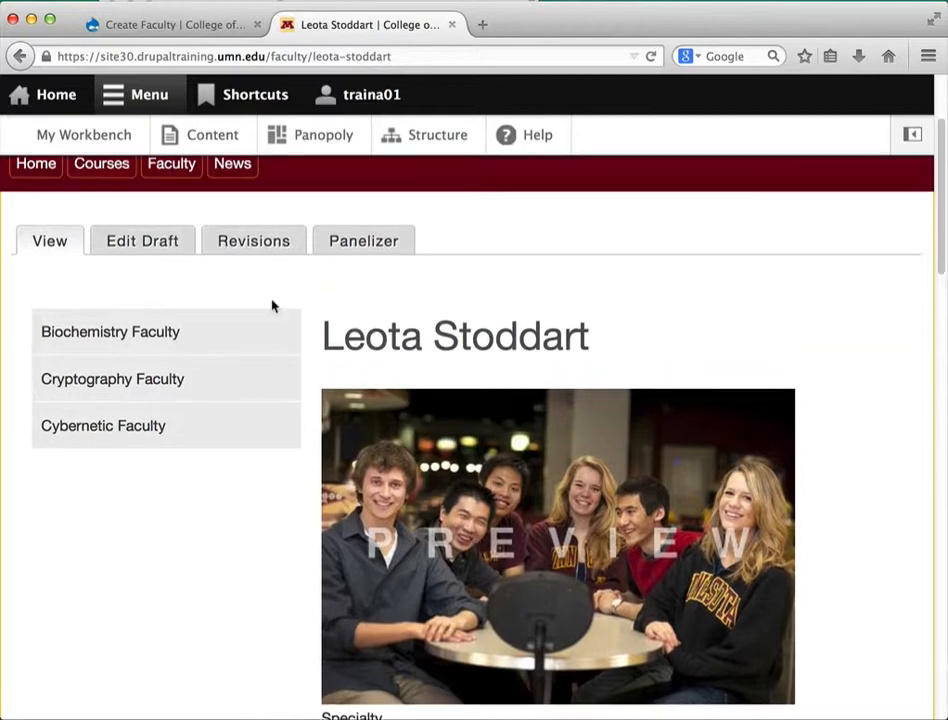
click(146, 242)
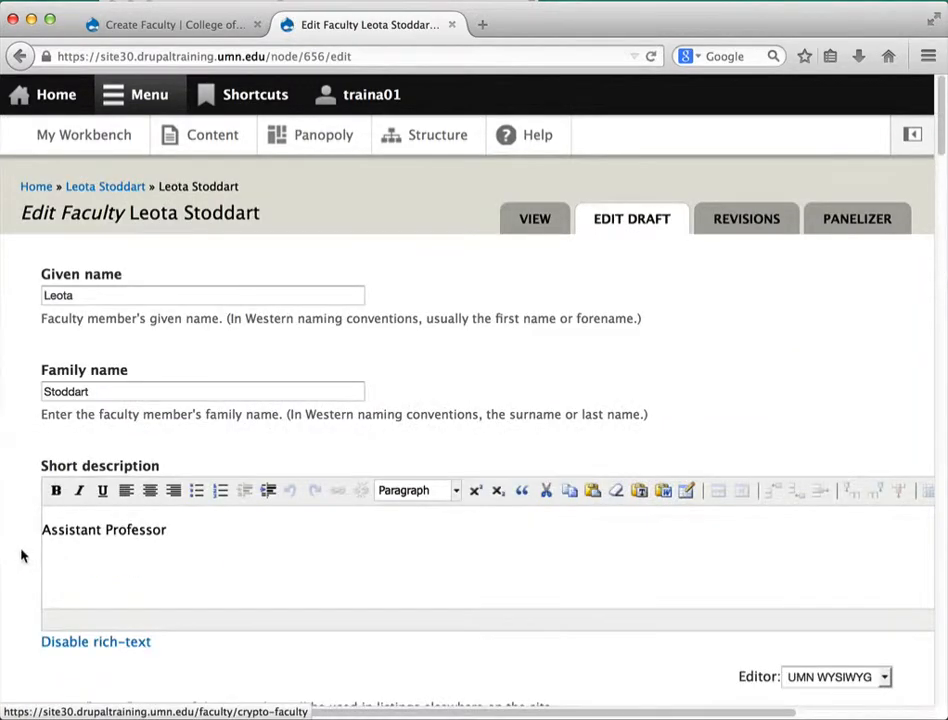
Apply Heading 3 from the Format dropdown to both the Specialty and Education lines
scroll(22, 553, down, 3)
scroll(21, 550, down, 4)
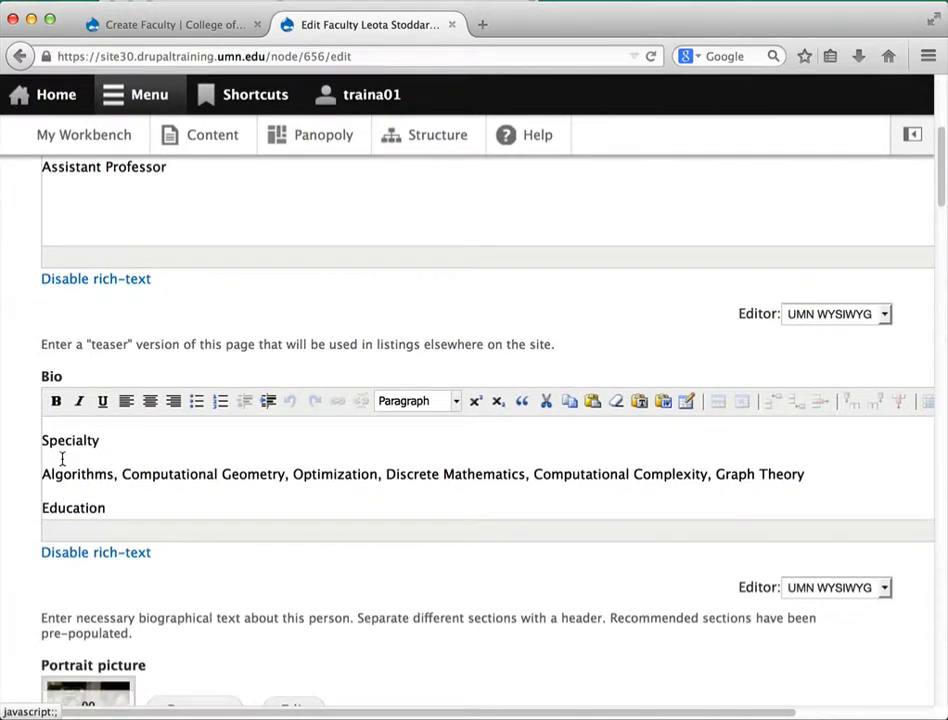
drag(104, 442, 25, 444)
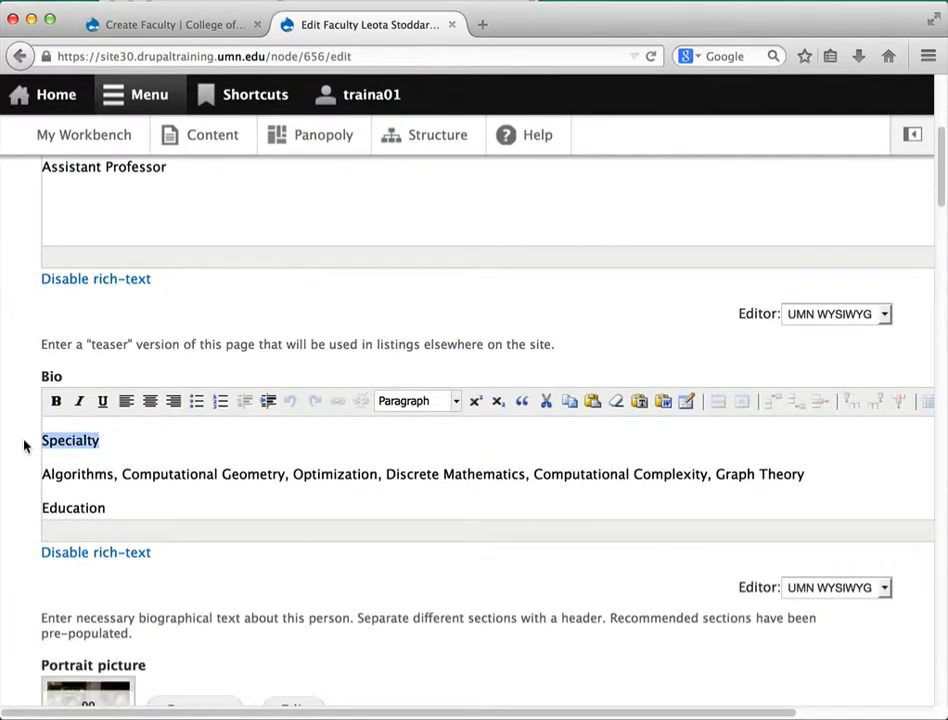
click(408, 401)
click(408, 501)
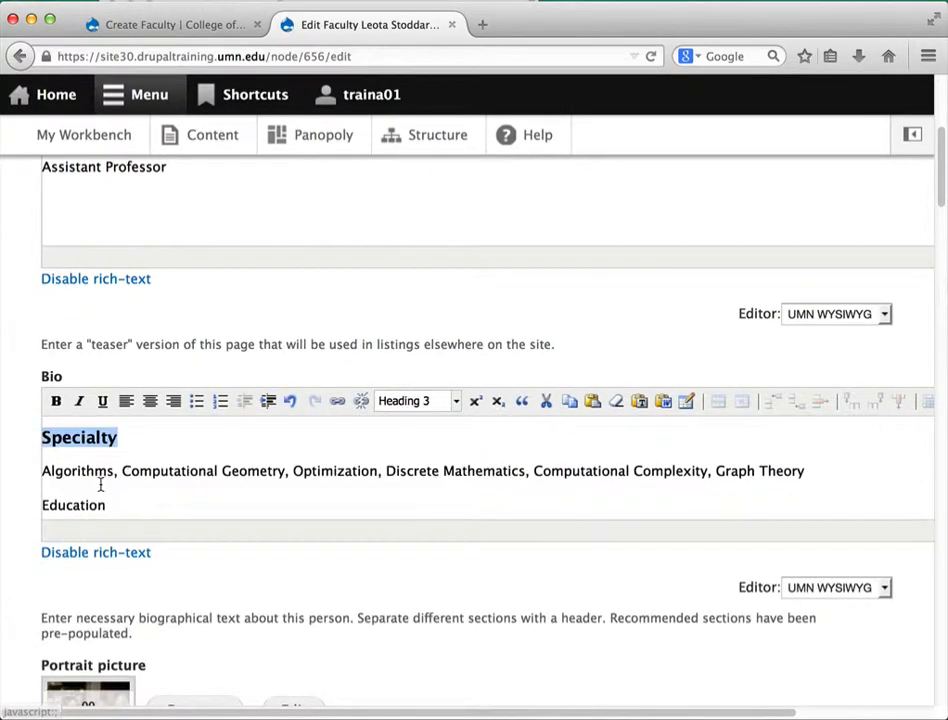
drag(108, 505, 40, 505)
click(430, 401)
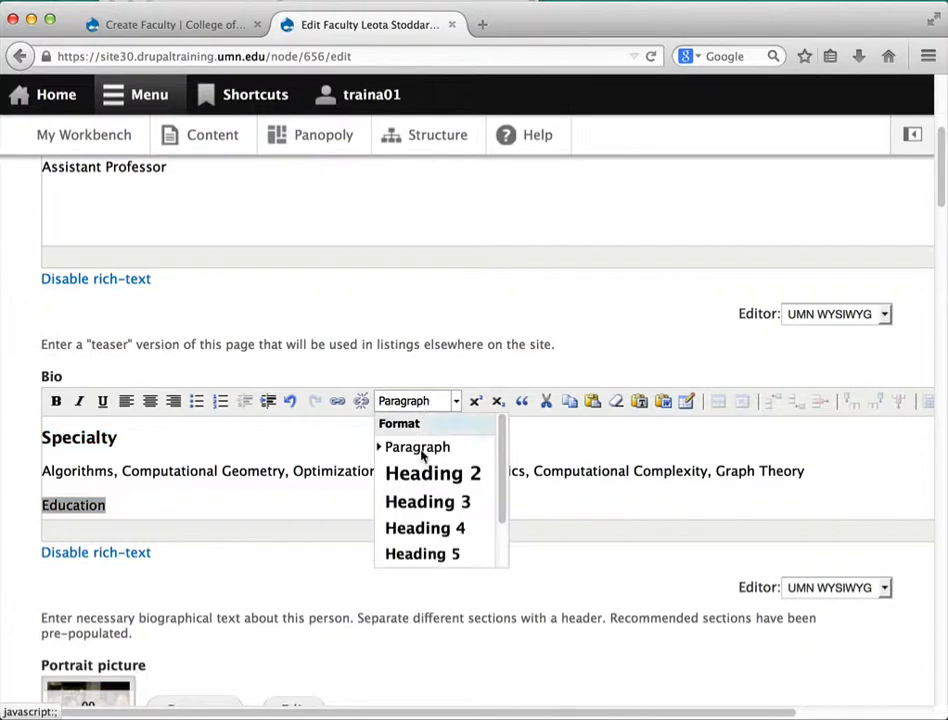
click(440, 510)
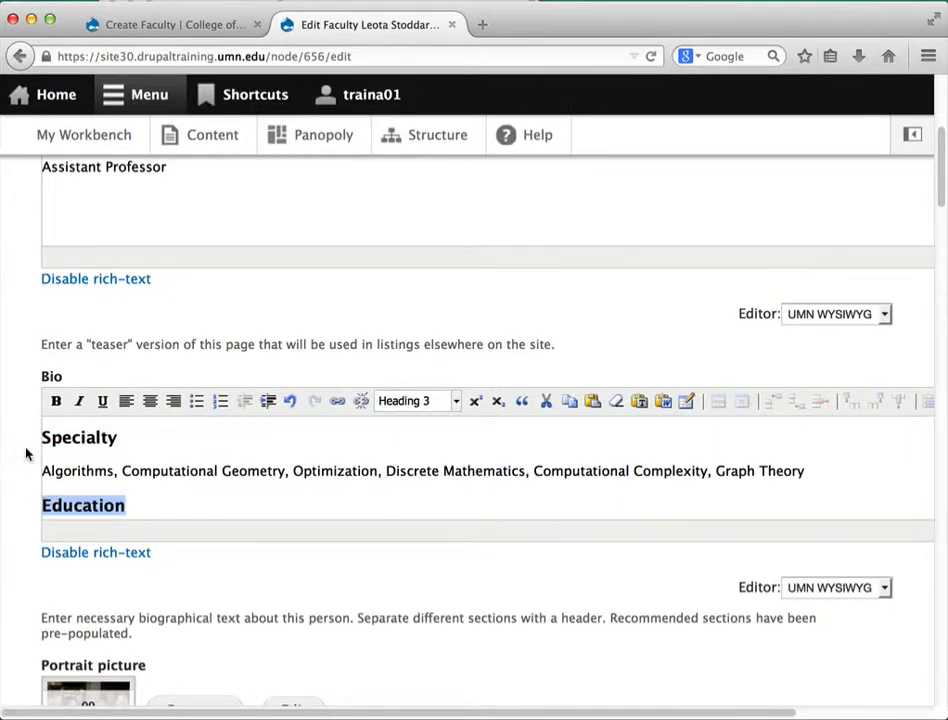
drag(939, 165, 906, 622)
scroll(900, 605, up, 5)
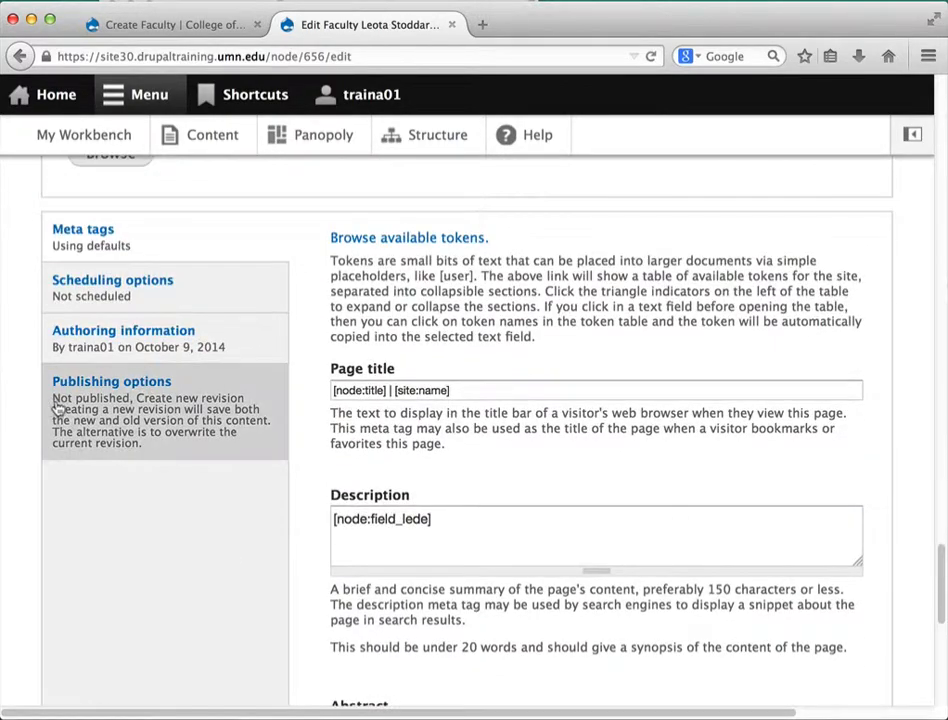
Save the page with log message 'fixed typos' and scroll down to check the Specialty heading
click(100, 415)
click(465, 524)
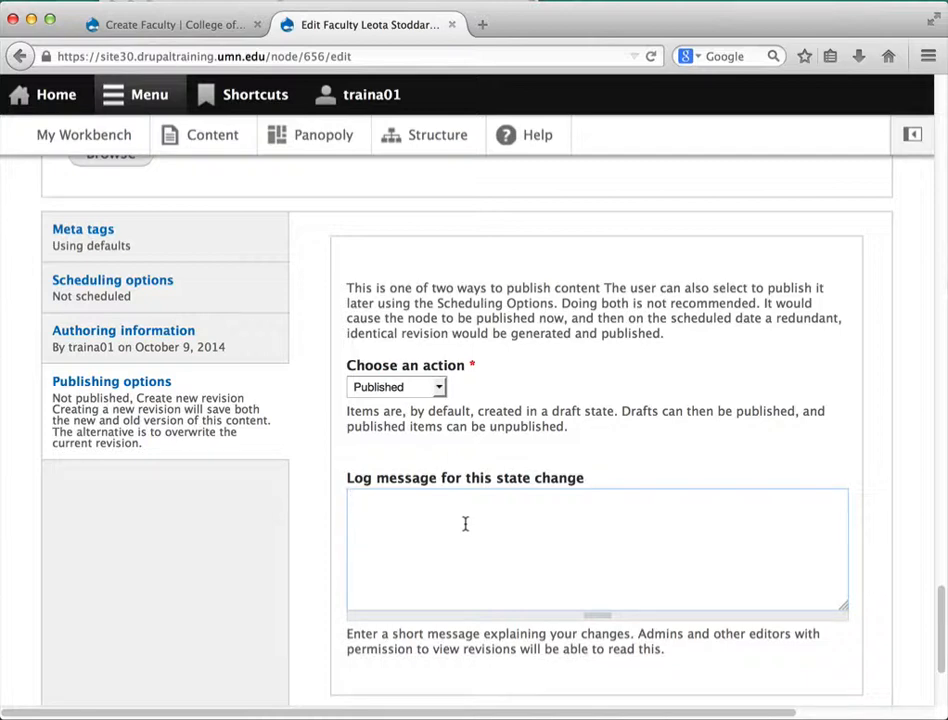
text(fixed typos)
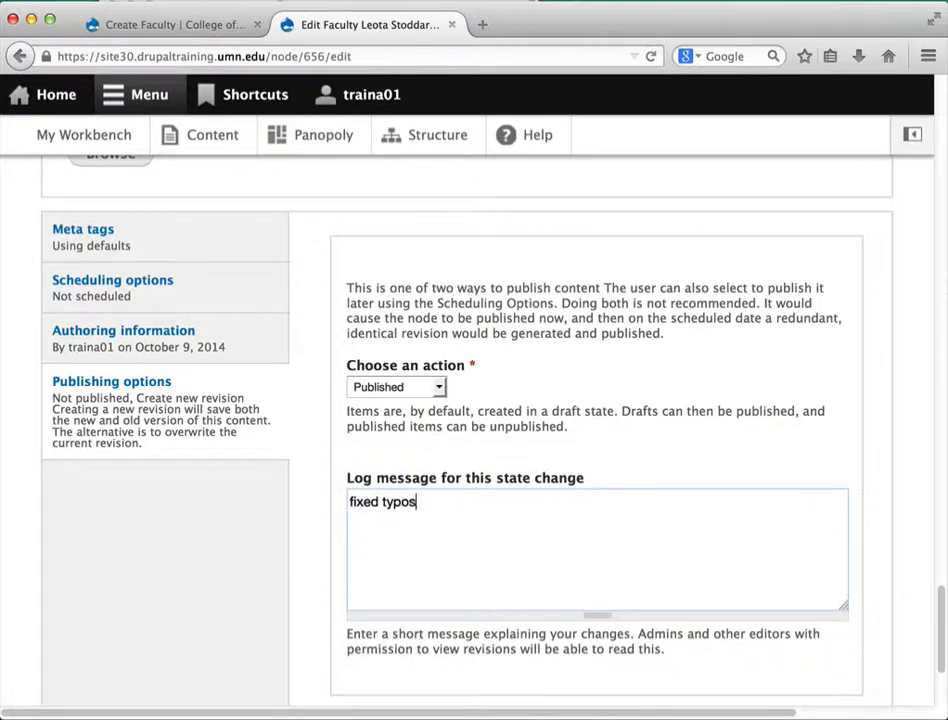
scroll(310, 519, down, 5)
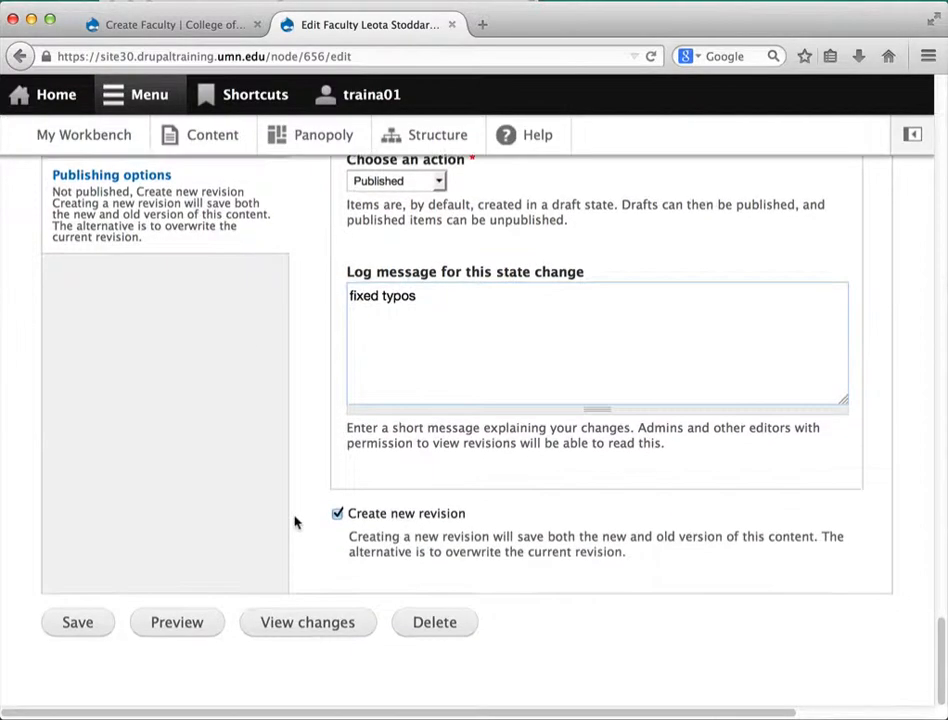
click(74, 622)
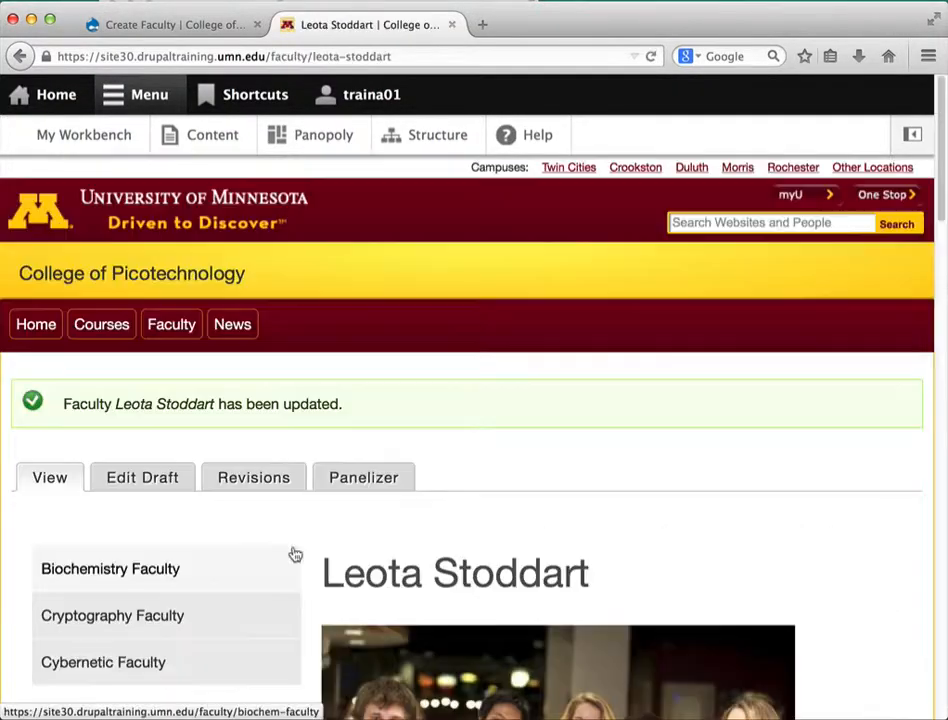
scroll(300, 550, down, 5)
scroll(312, 544, down, 3)
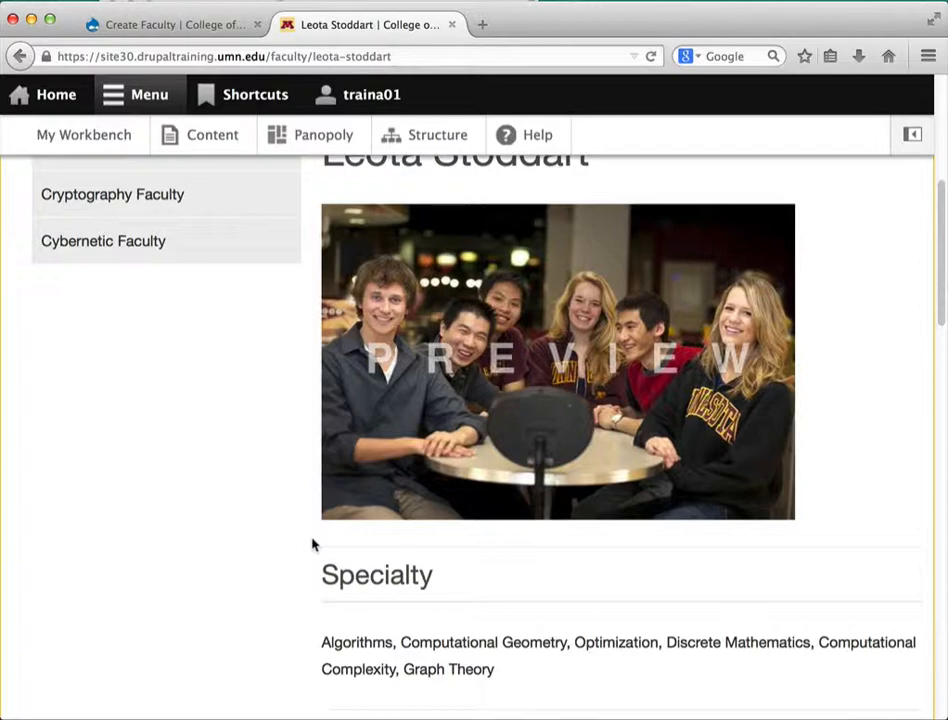